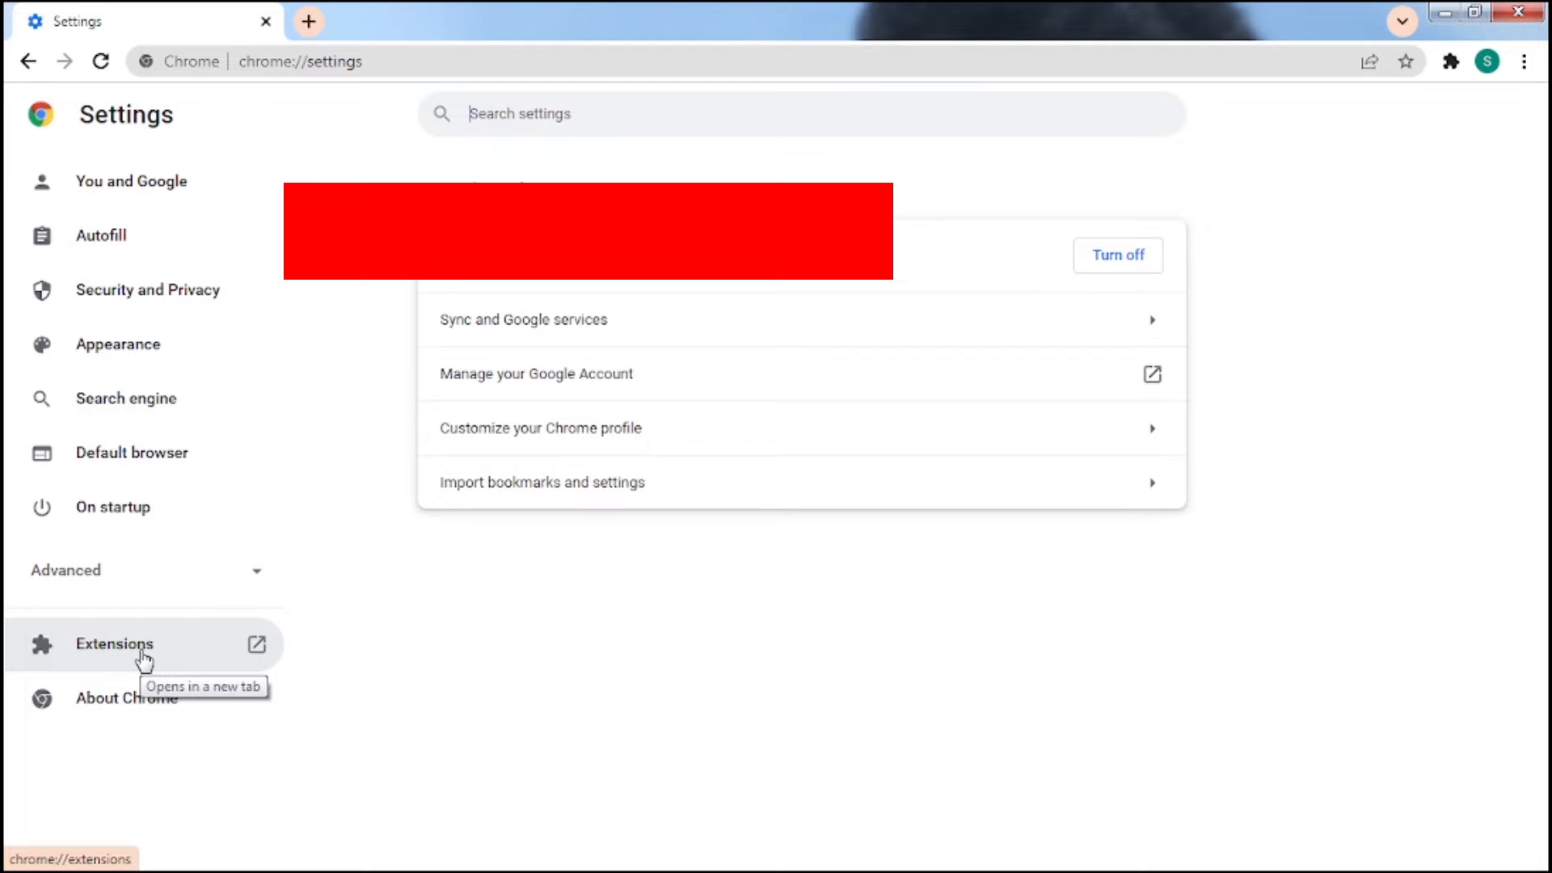
Open the browser's extensions page and an additional blank tab, and review the installed extensions
left_click(142, 661)
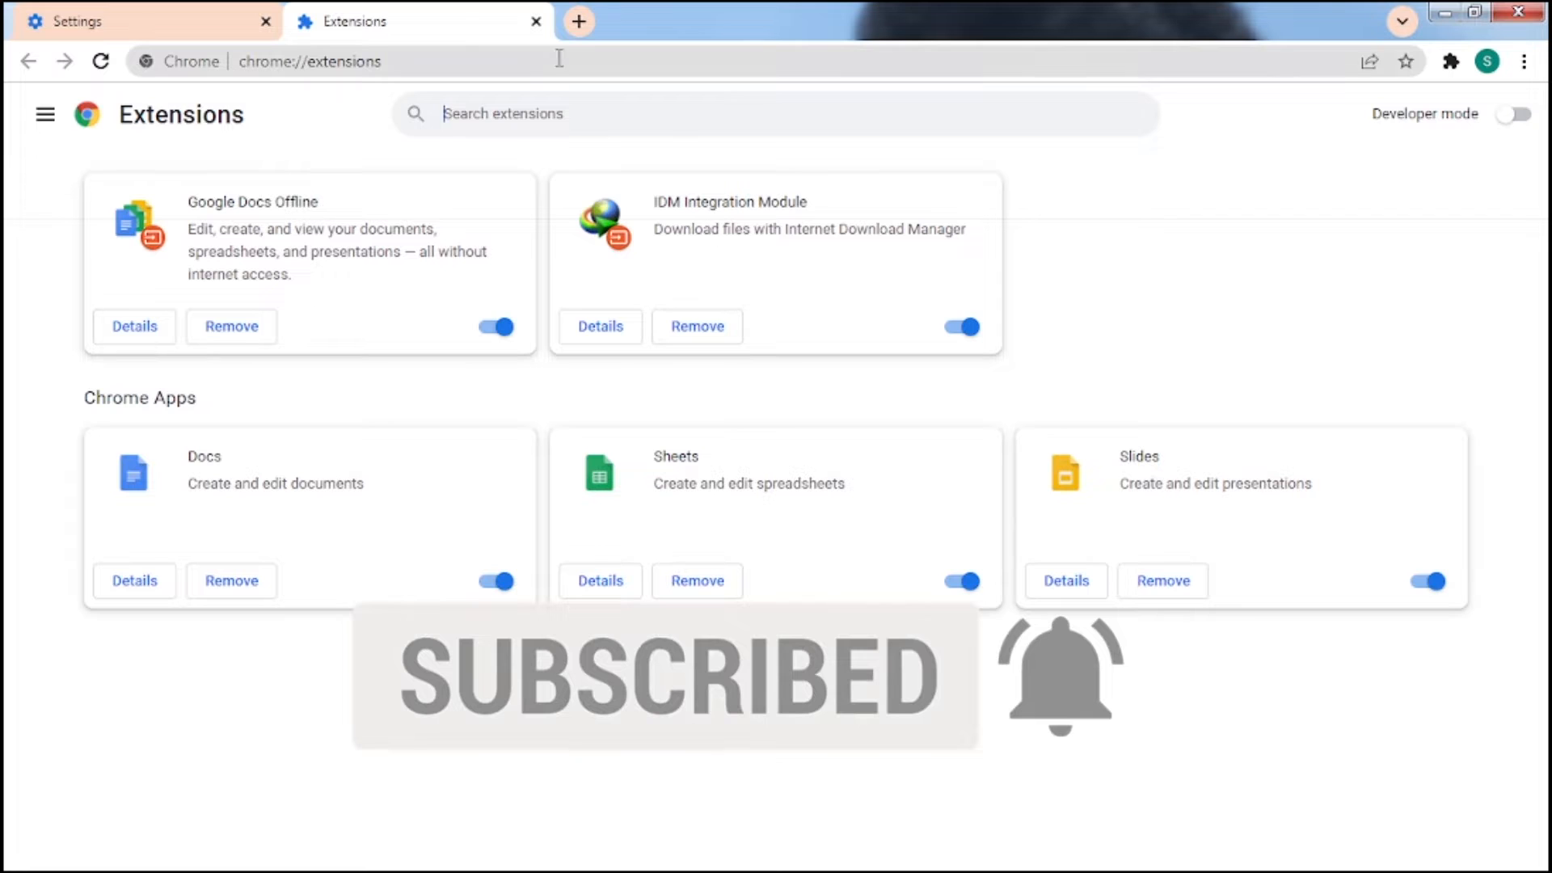
left_click(579, 21)
left_click(417, 14)
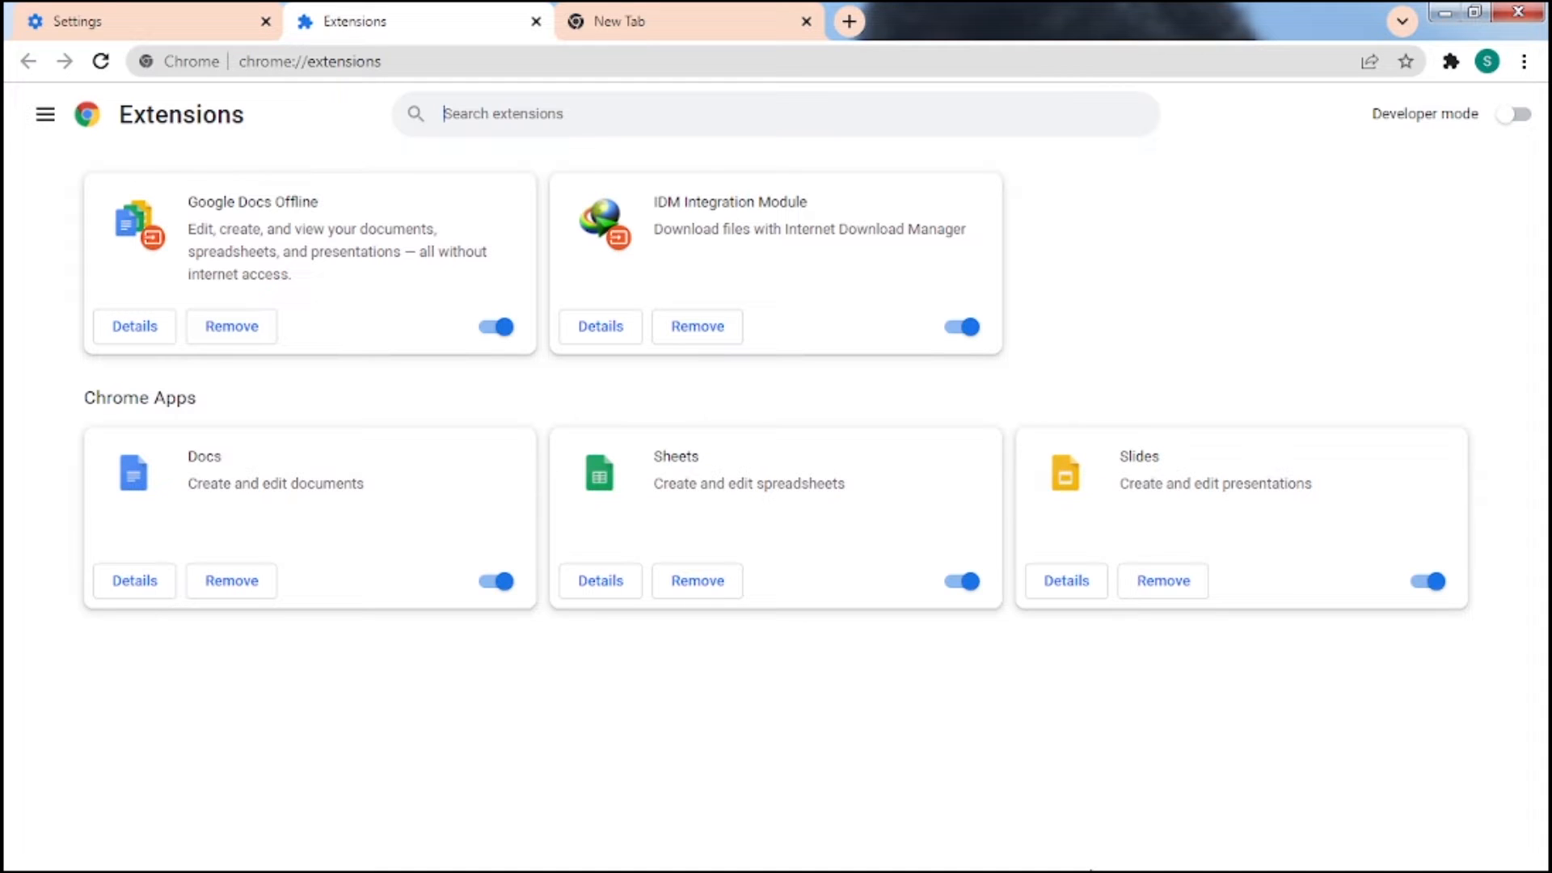
Search Google for "vidiq for chrome" in the blank tab
left_click(656, 13)
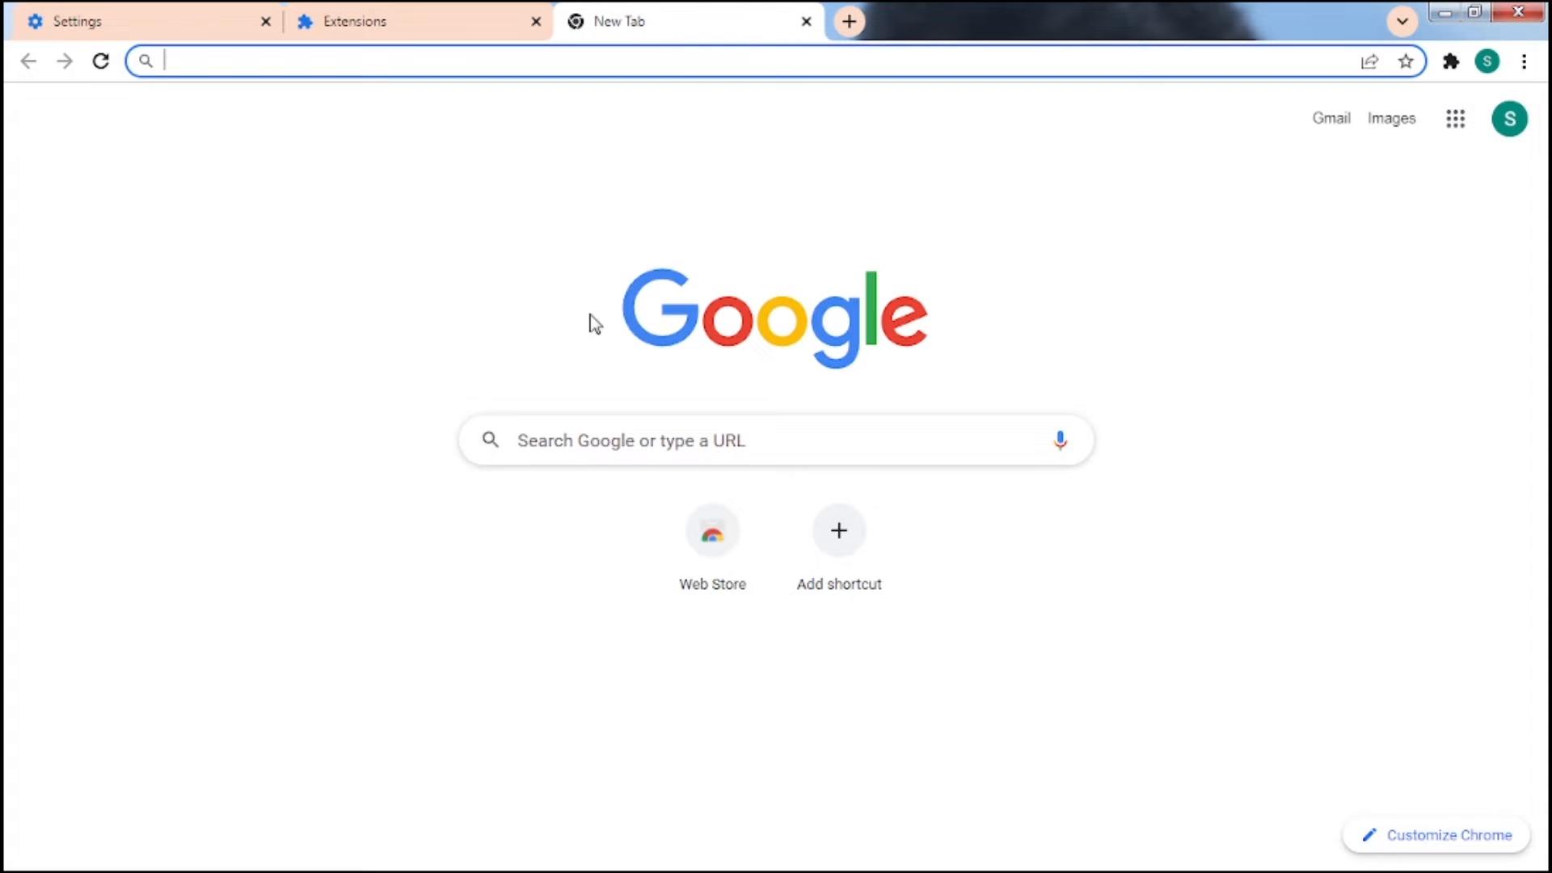
left_click(571, 440)
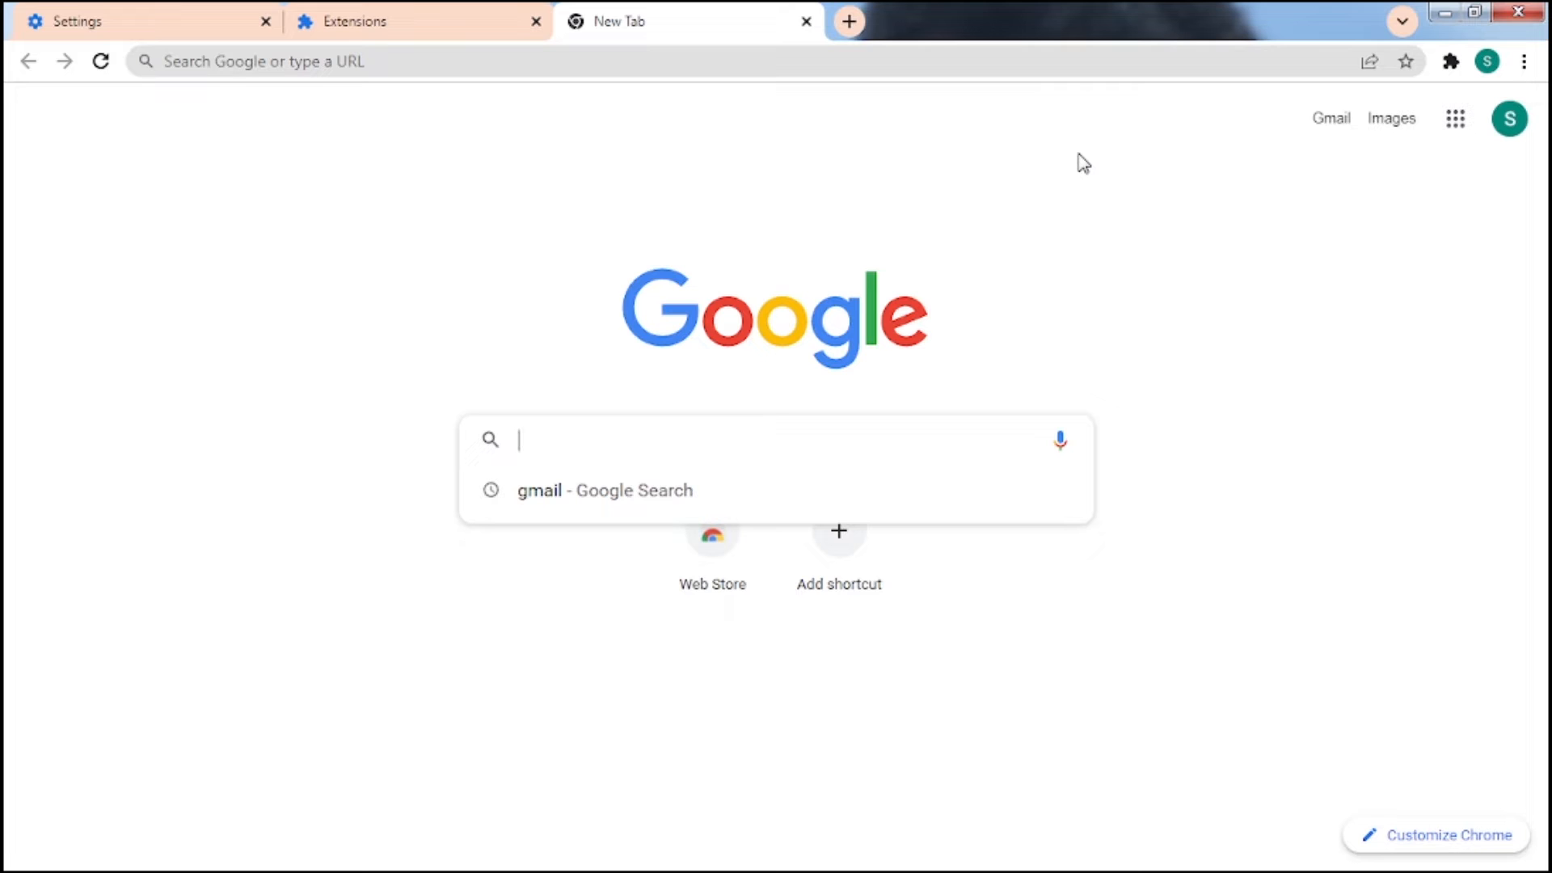
type("vid")
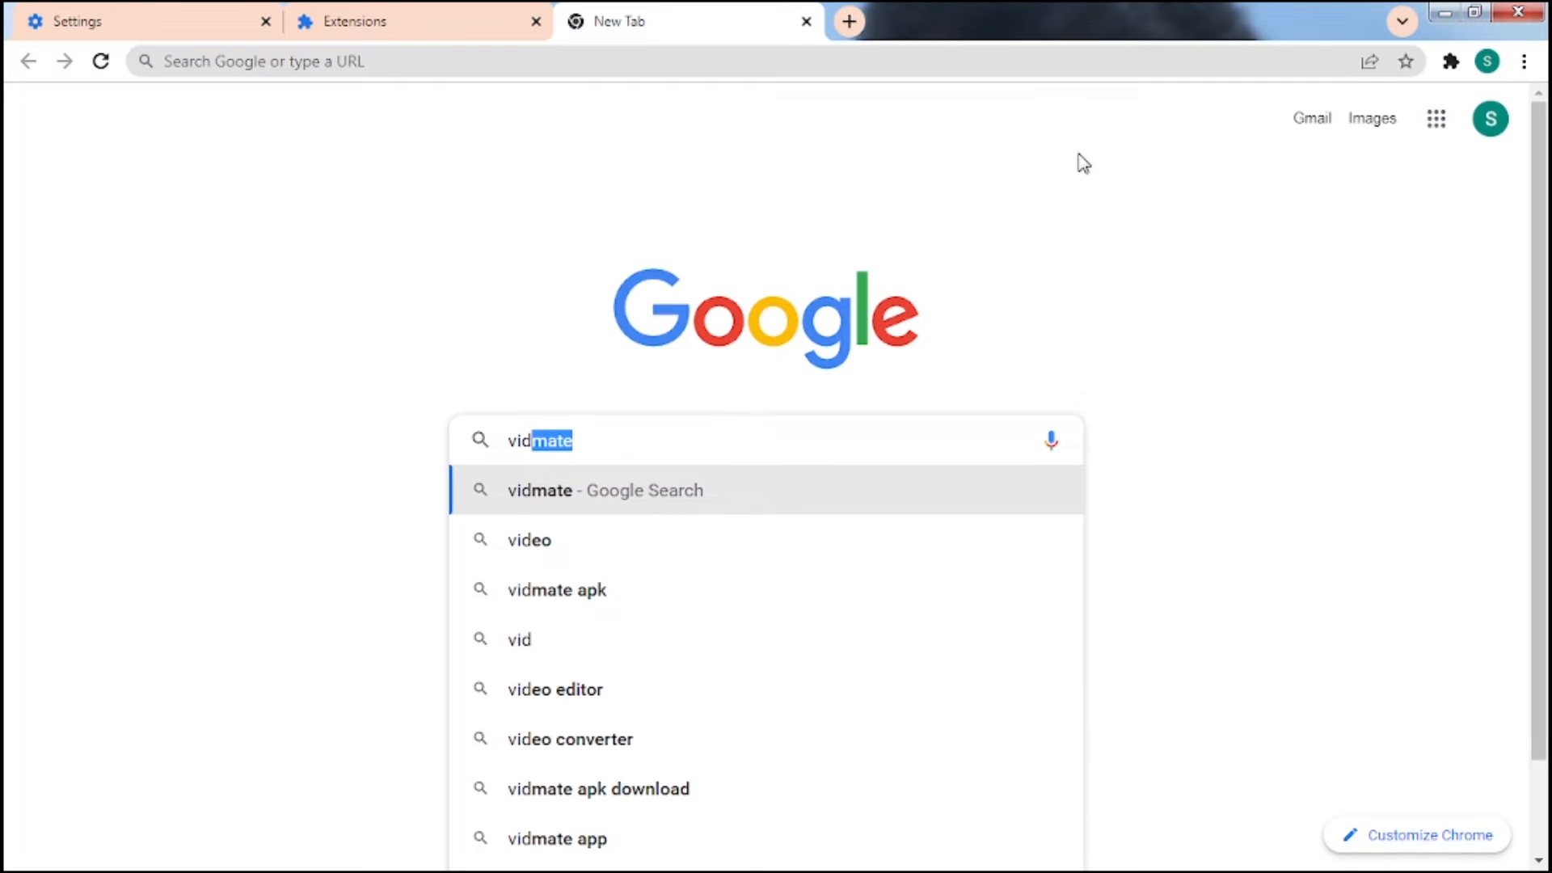
type("iq")
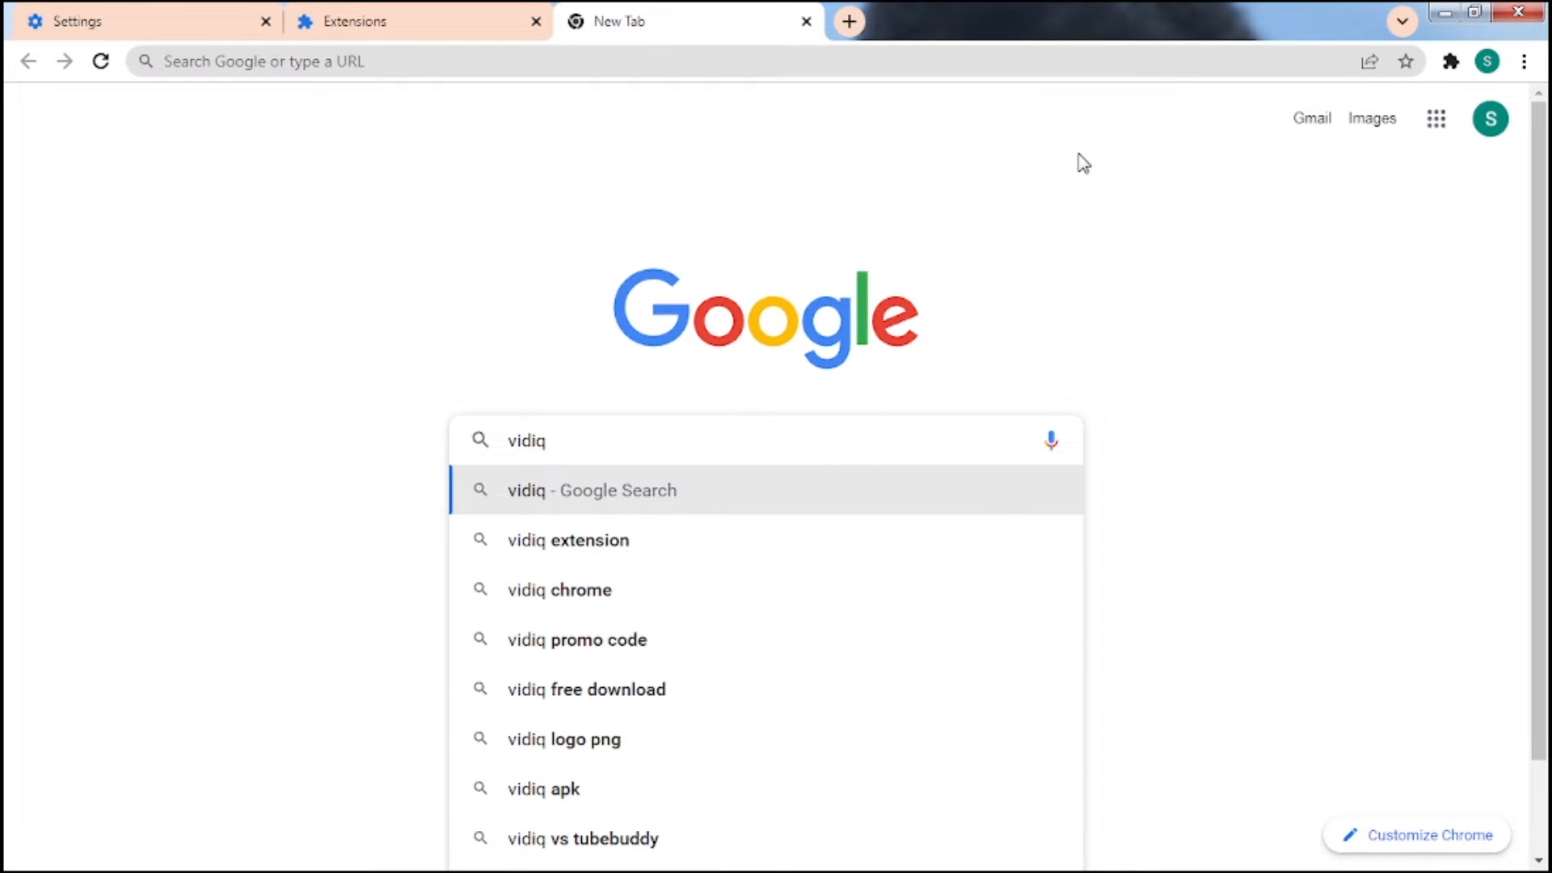
key("Down")
key("Down")
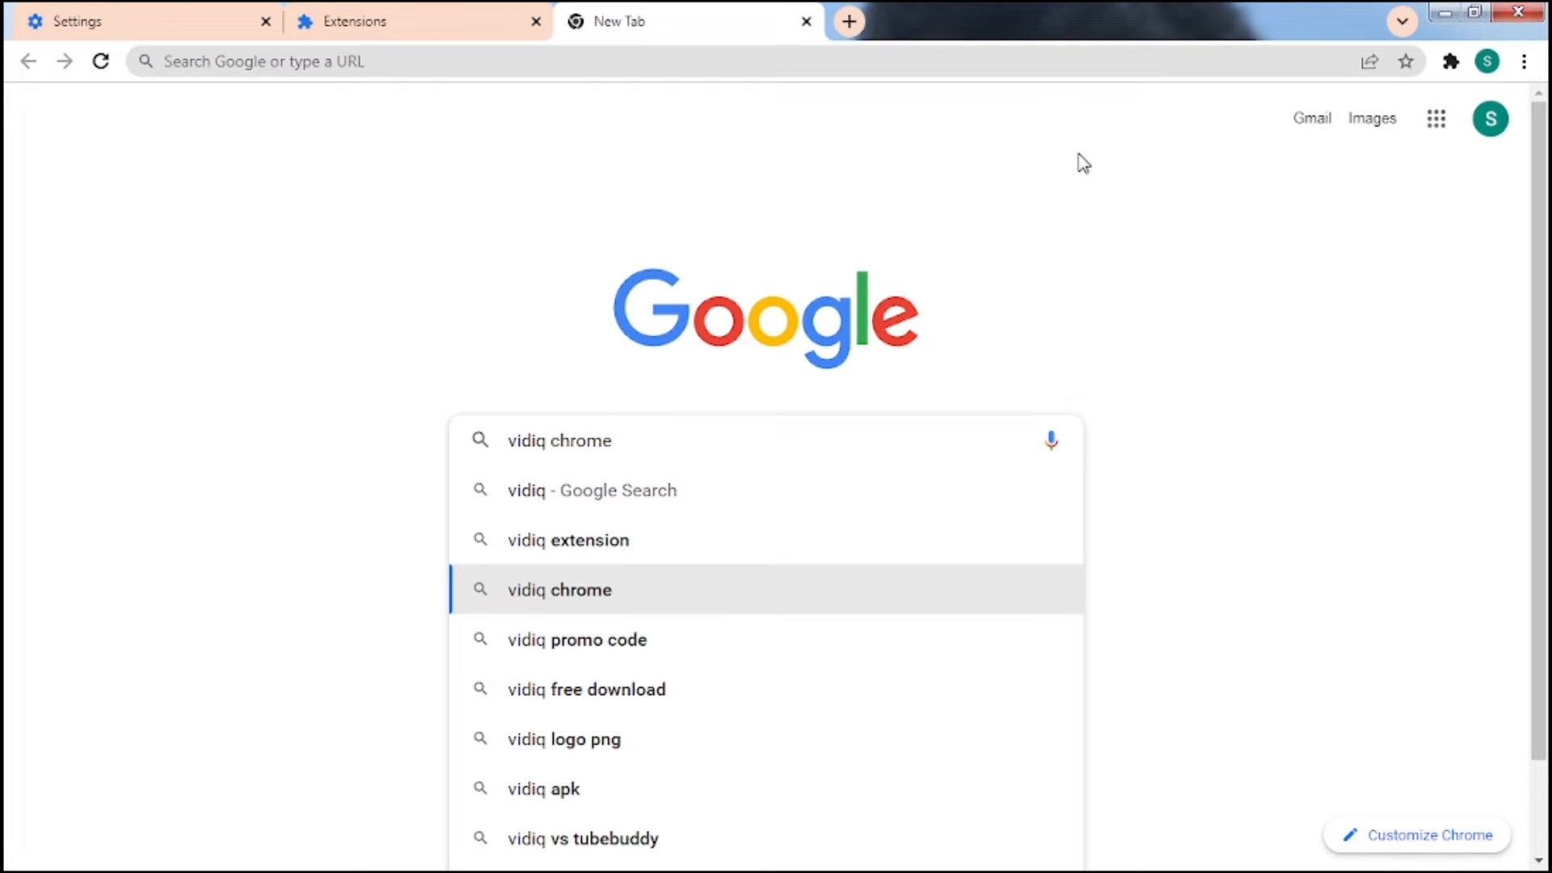
key("Right")
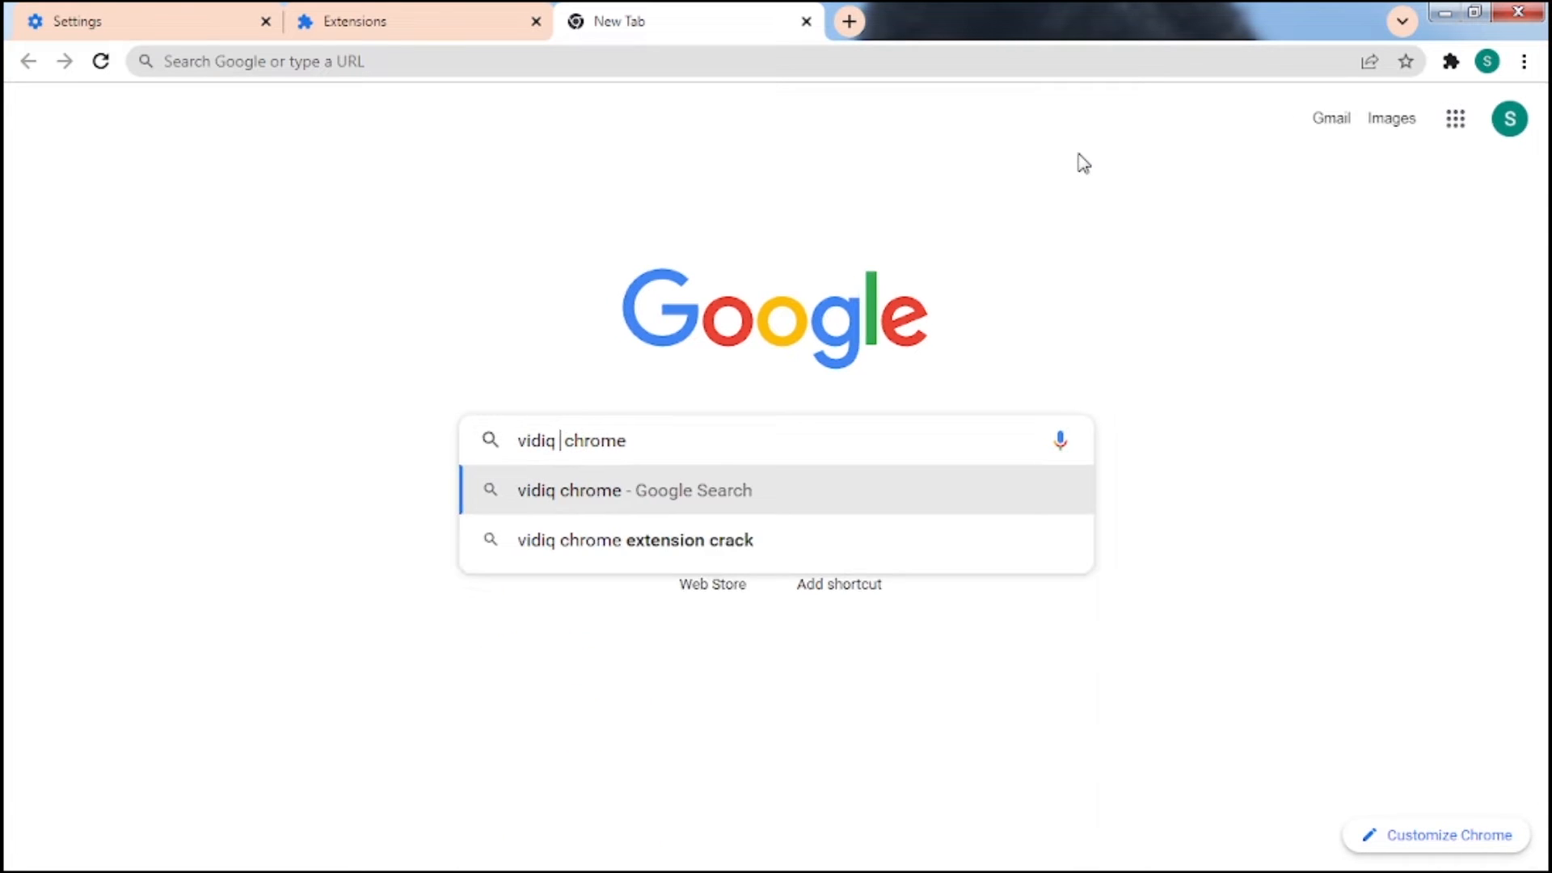
type("for")
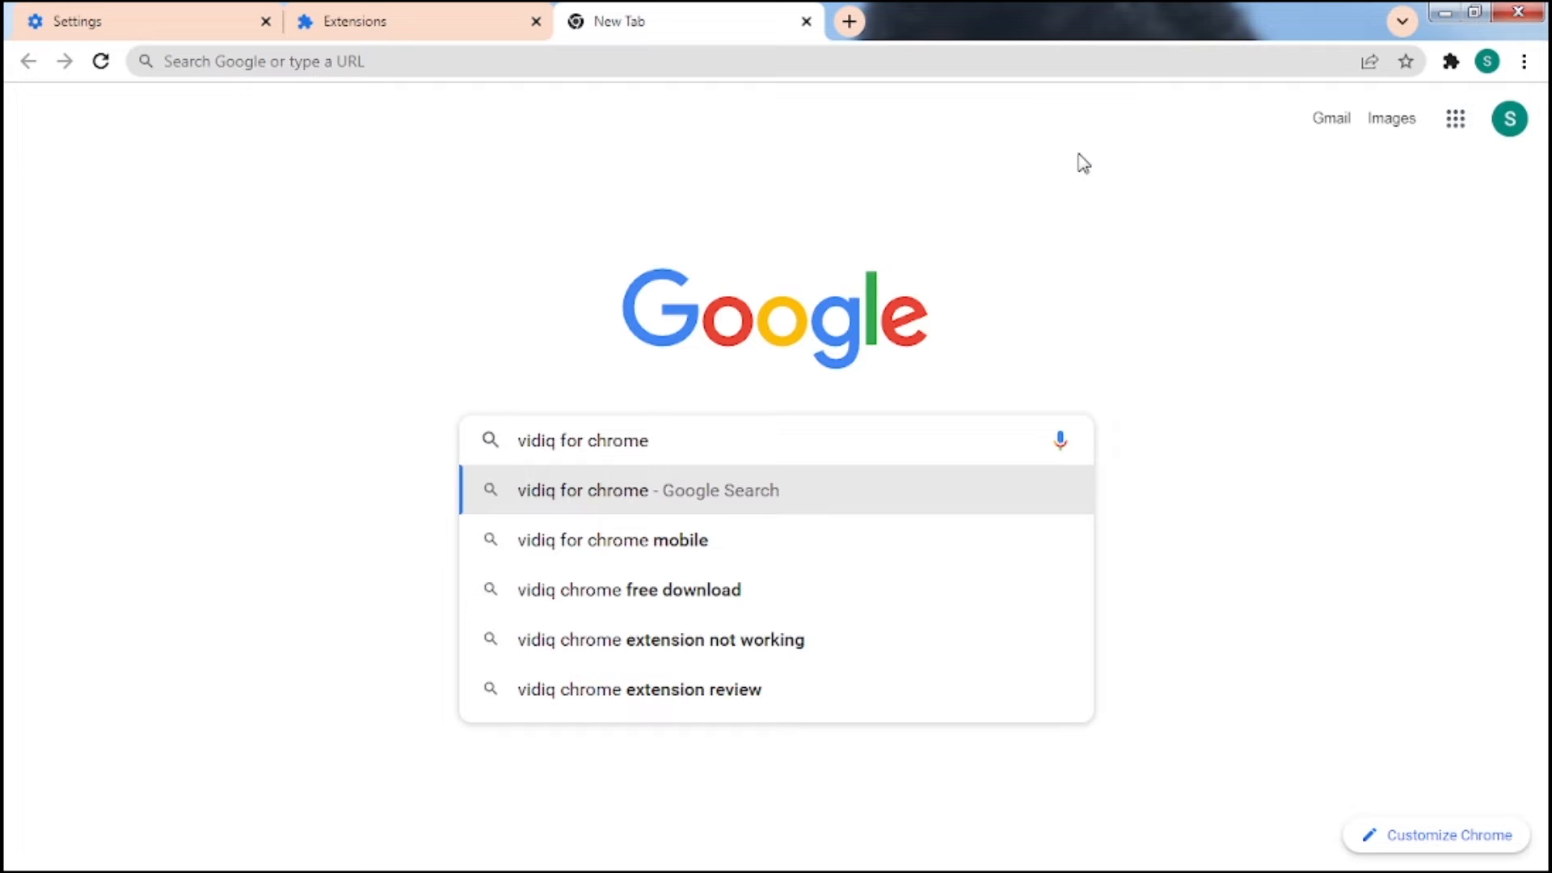
key("Return")
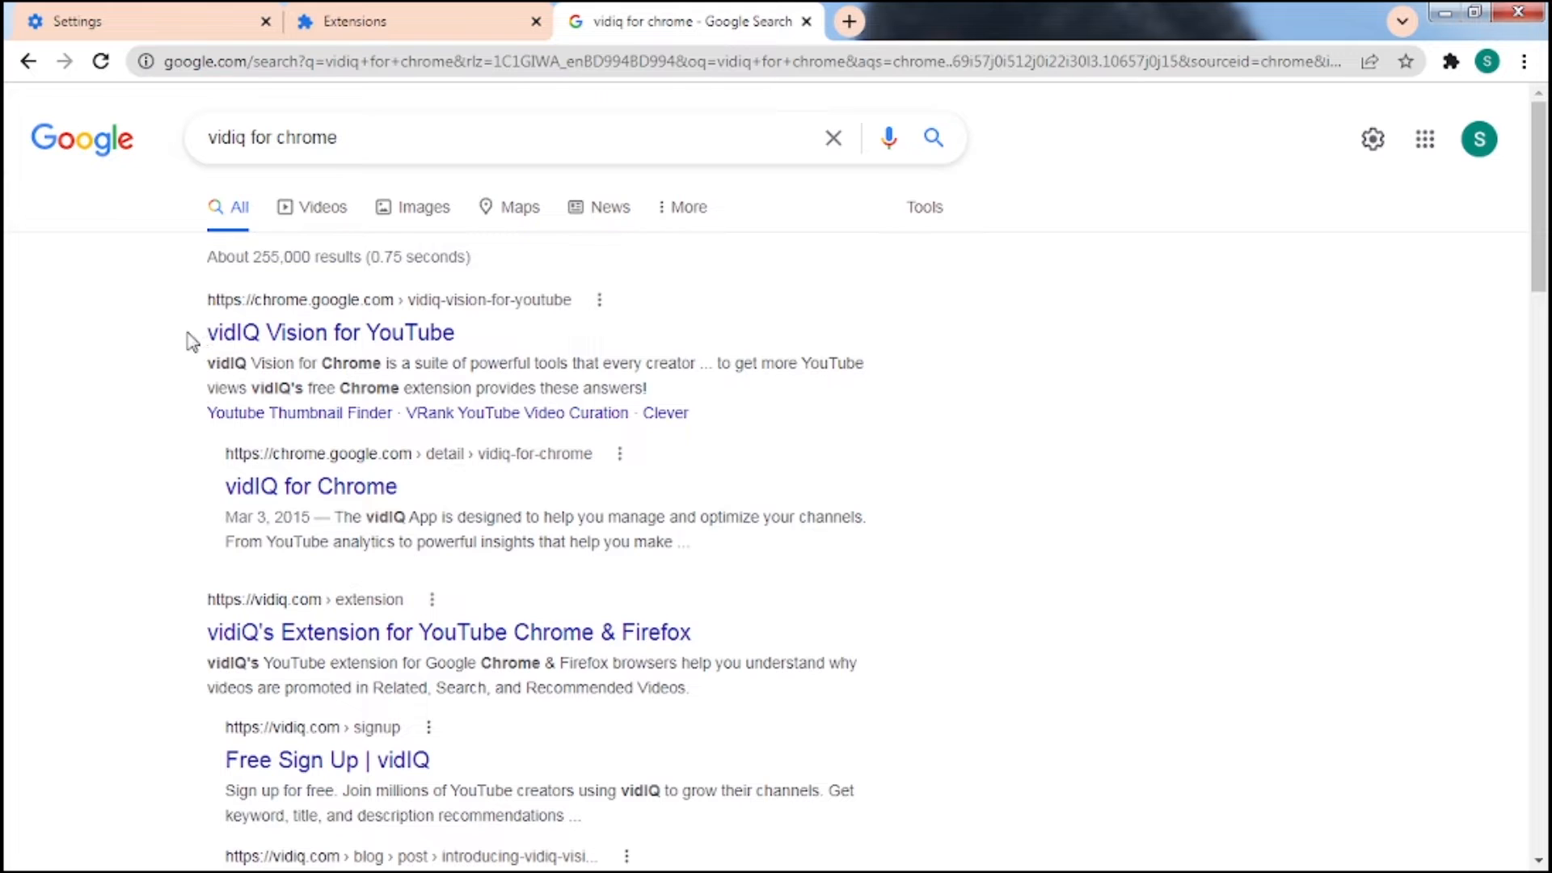
Open the vidIQ Vision for YouTube listing in the Chrome Web Store and add the extension to the browser
left_click(389, 338)
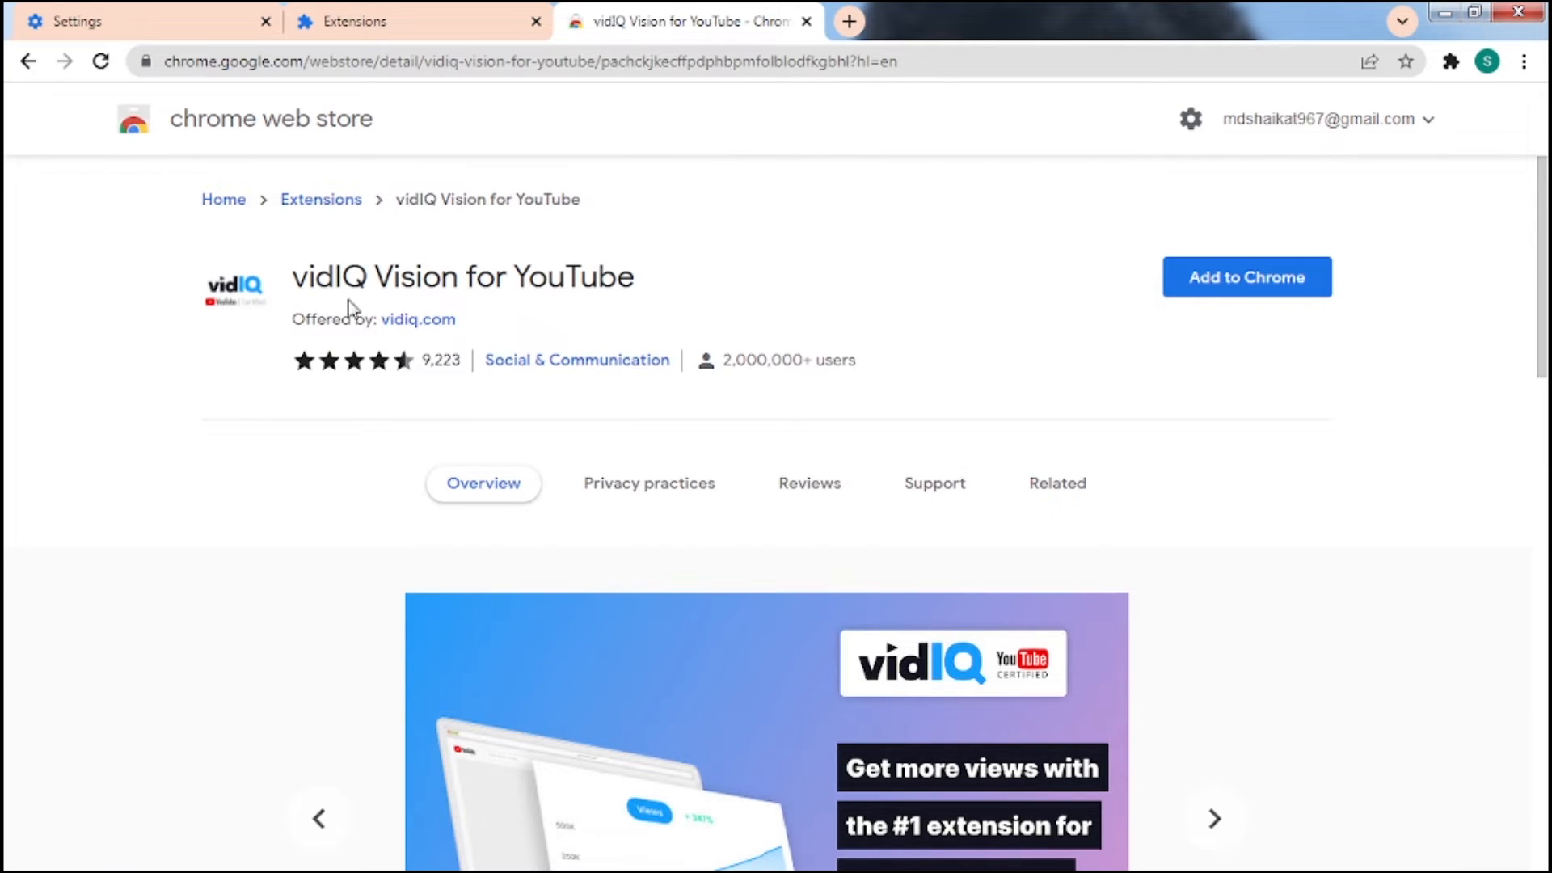
left_click(1223, 275)
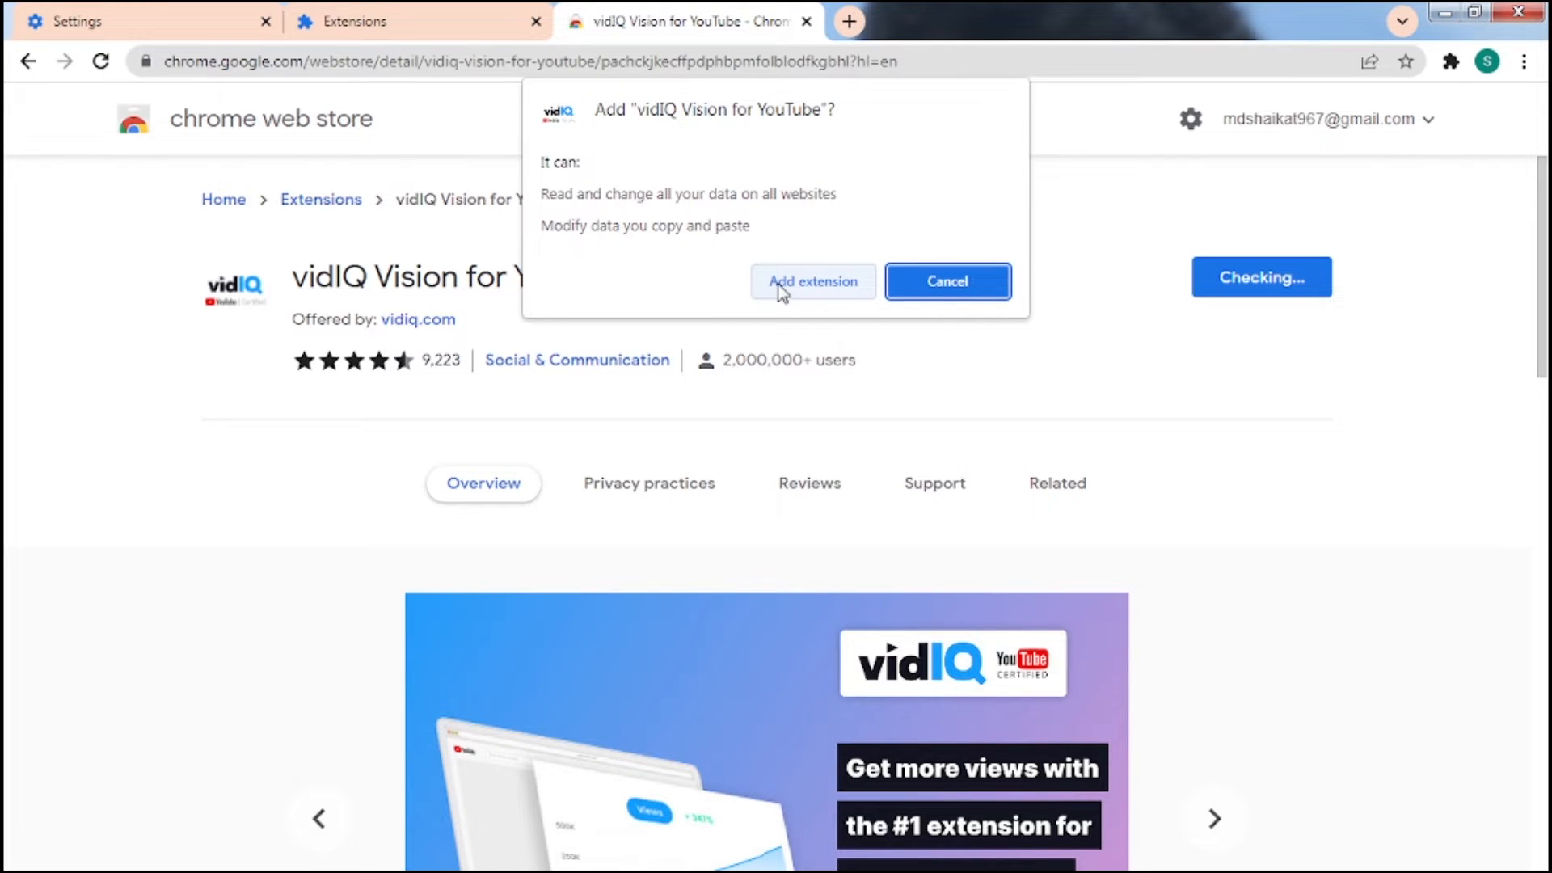
left_click(780, 283)
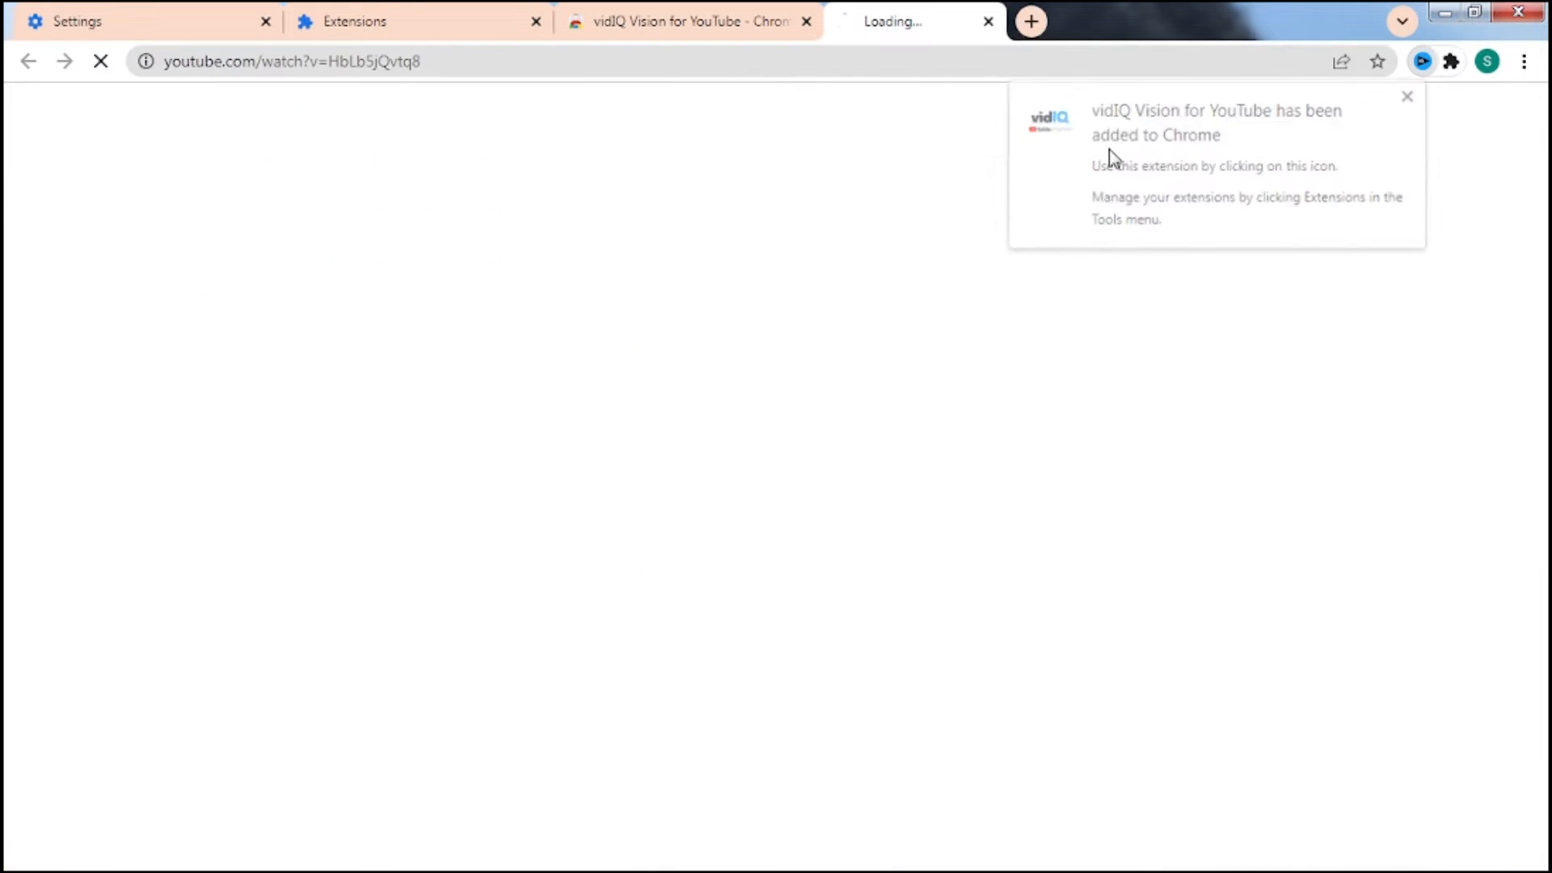
Close the Chrome Web Store listing and the vidIQ video page that opened after the installation
left_click(732, 19)
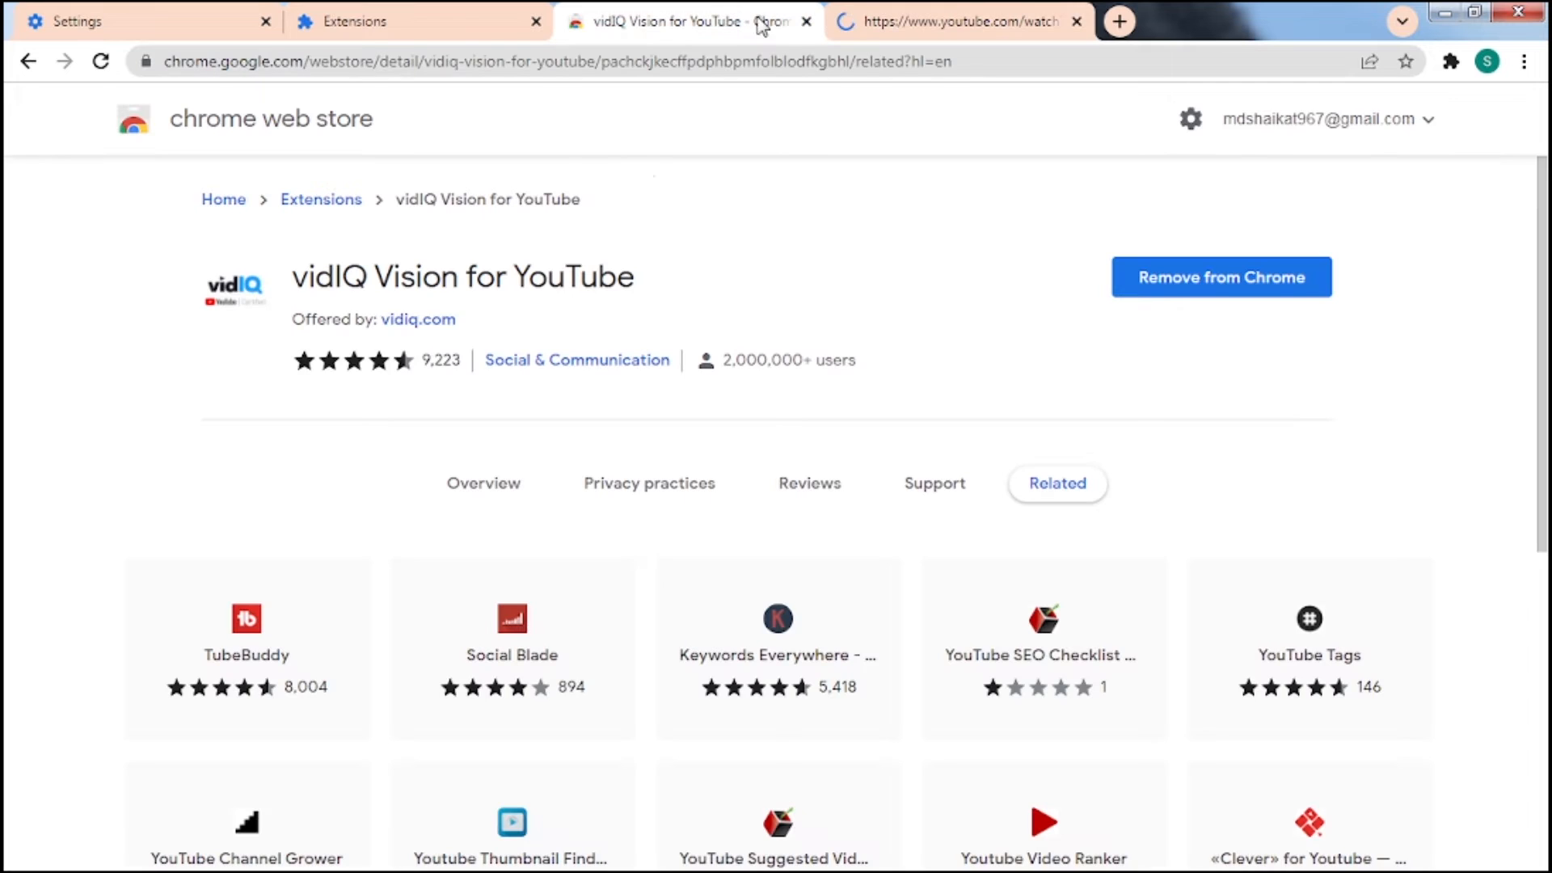
left_click(806, 21)
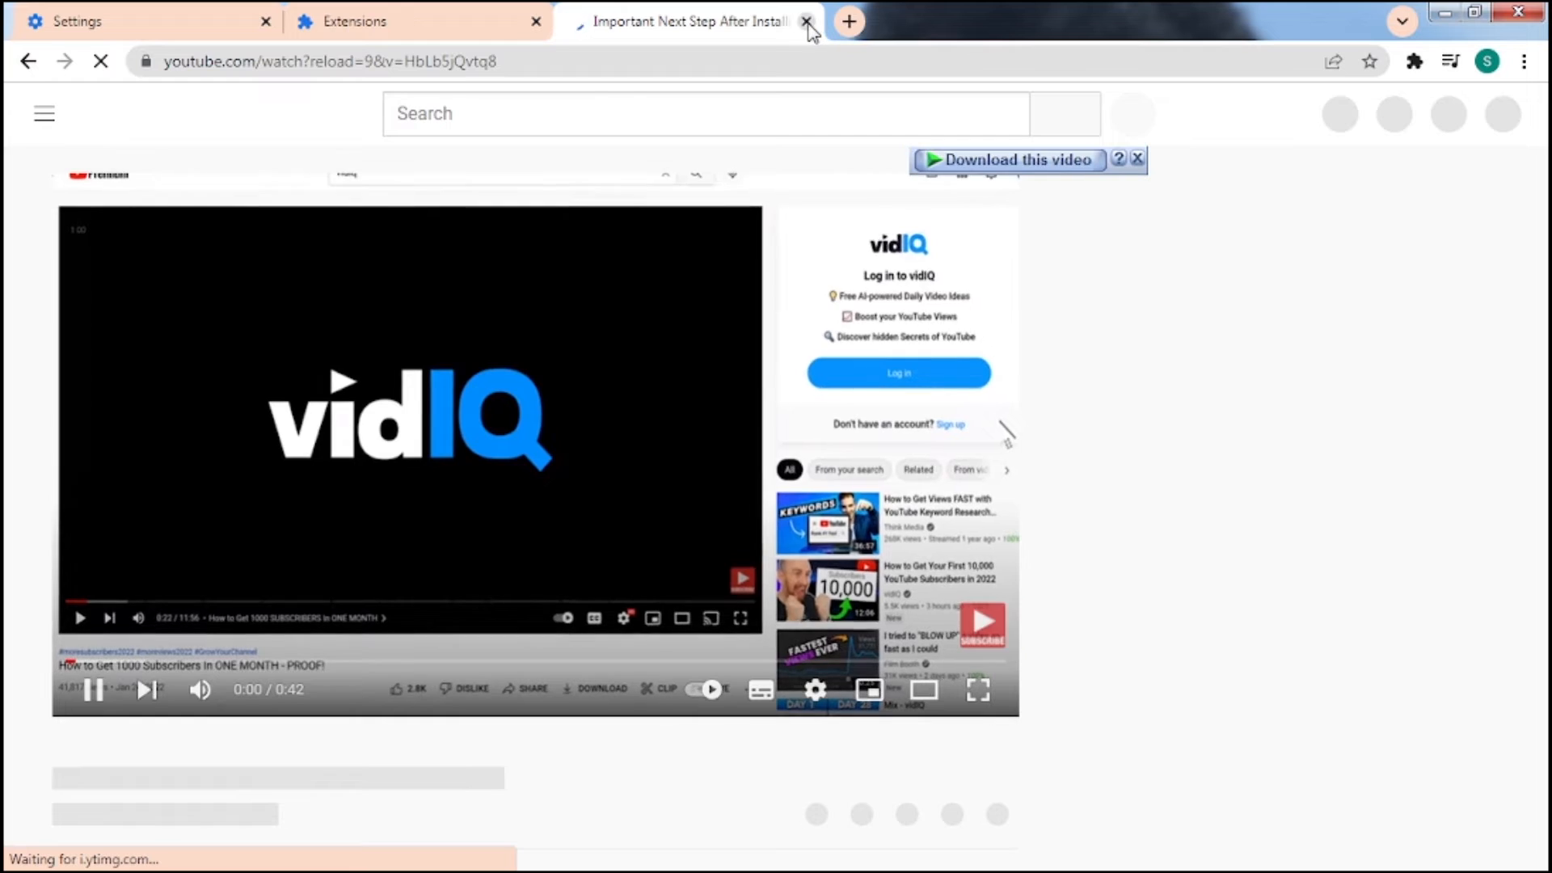
left_click(806, 22)
Open a blank tab and check the extensions page for vidIQ Vision for YouTube
left_click(579, 21)
left_click(485, 20)
left_click(592, 18)
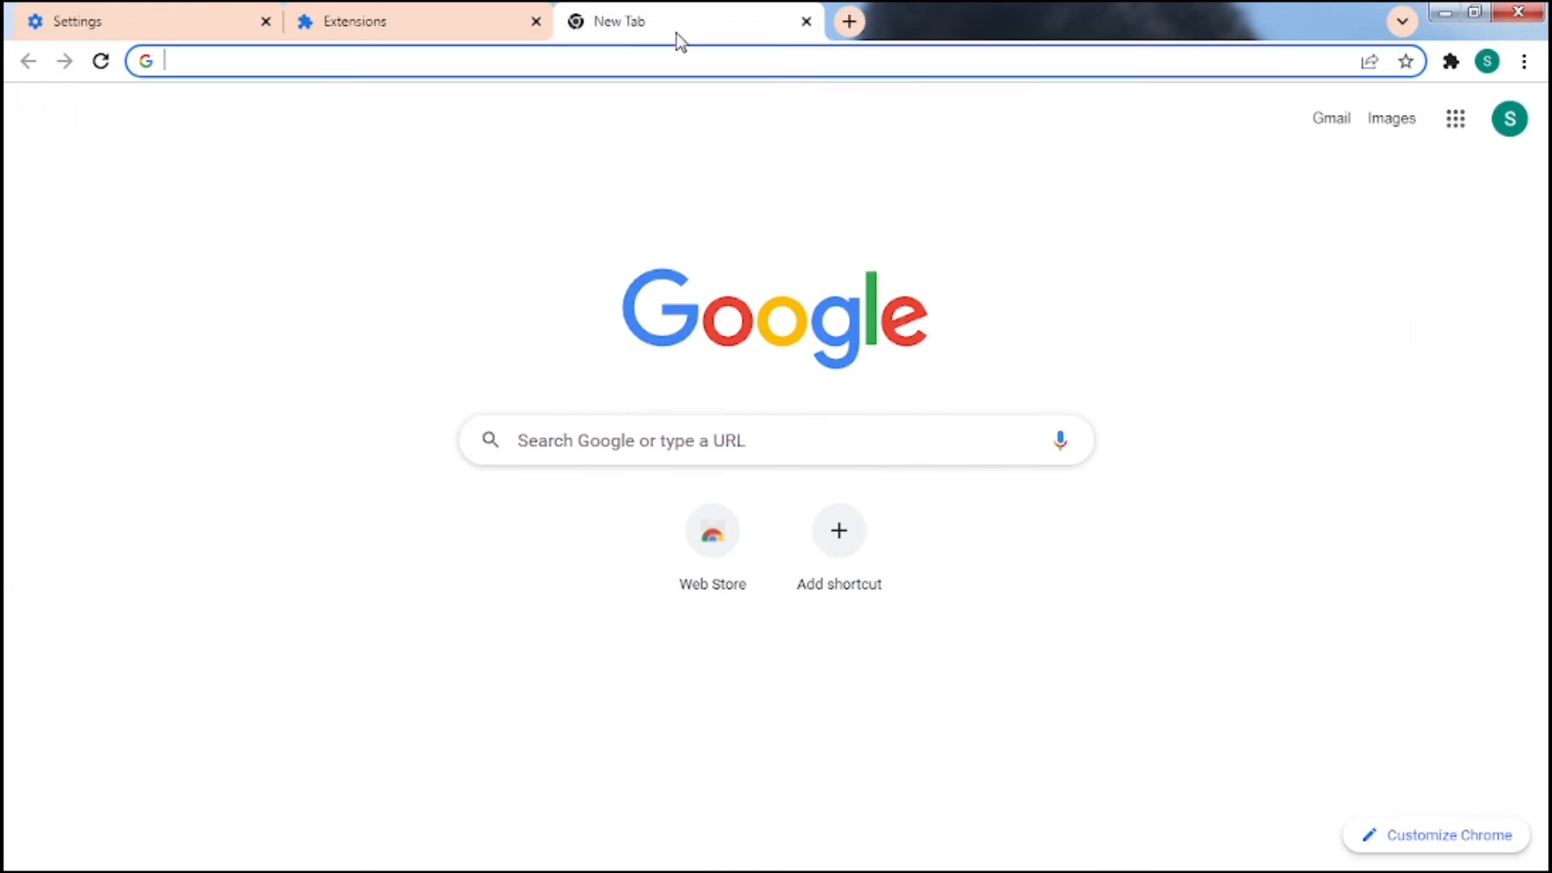
left_click(443, 11)
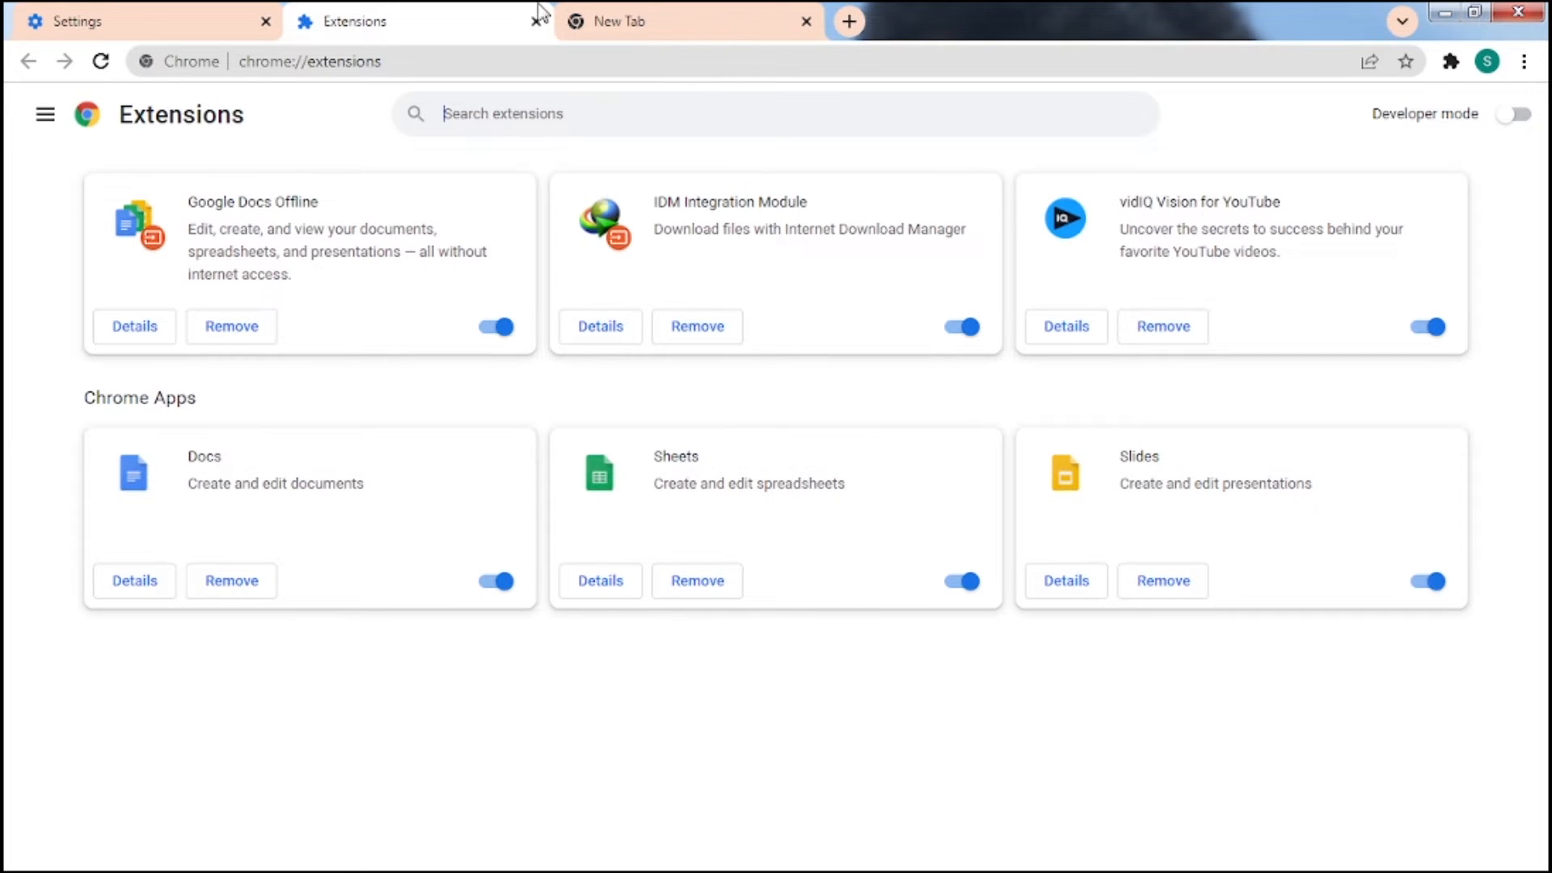
Search Google for "youtube" in the blank tab and open the YouTube site
left_click(598, 20)
left_click(614, 421)
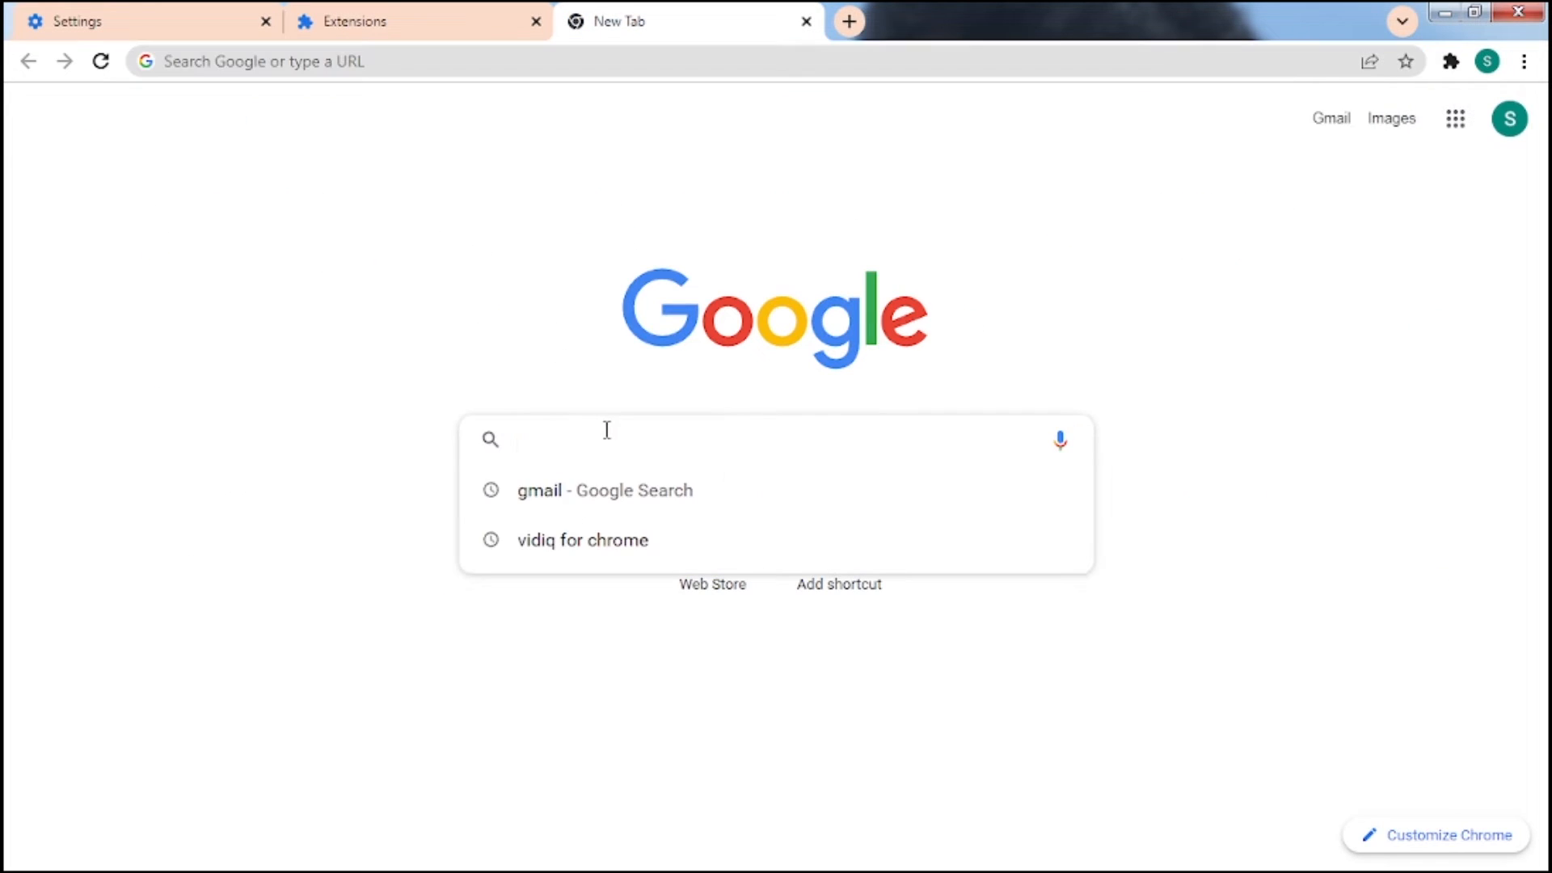
type("youtube")
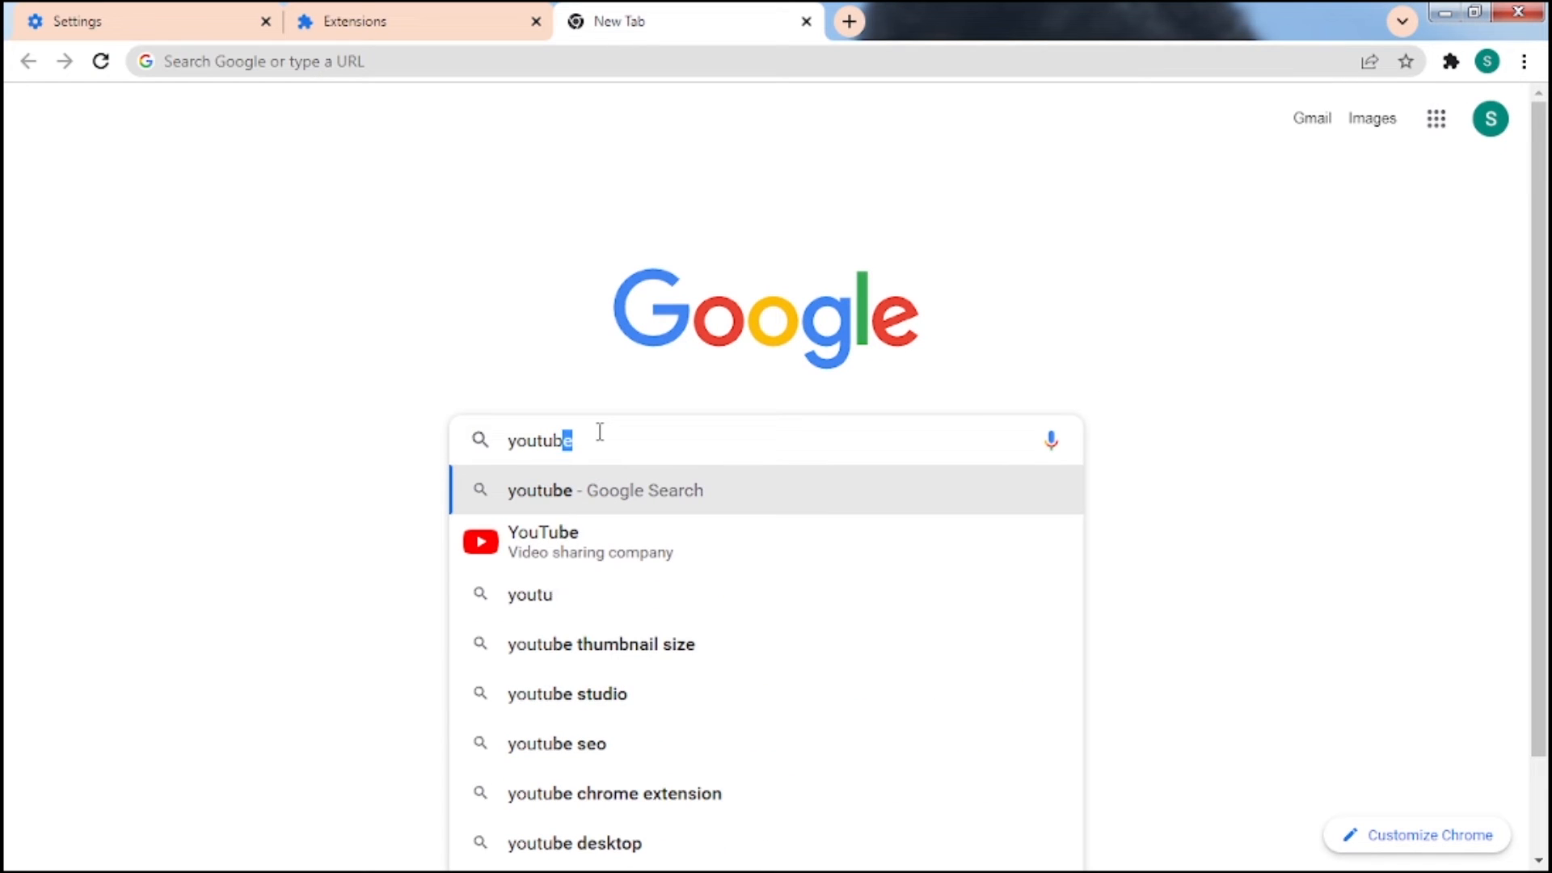
key("Return")
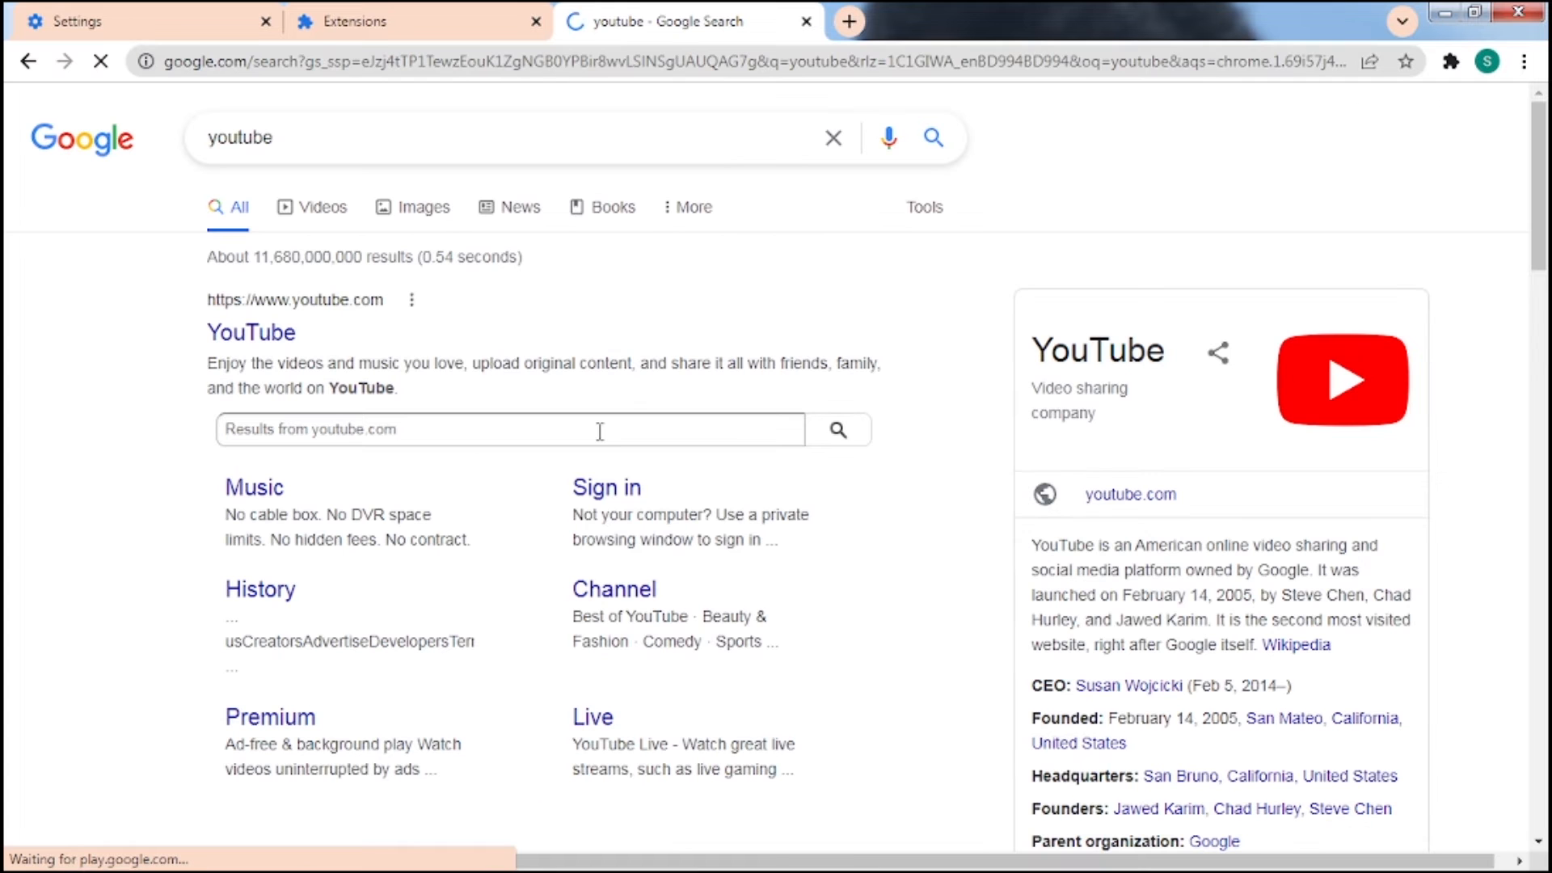
left_click(264, 347)
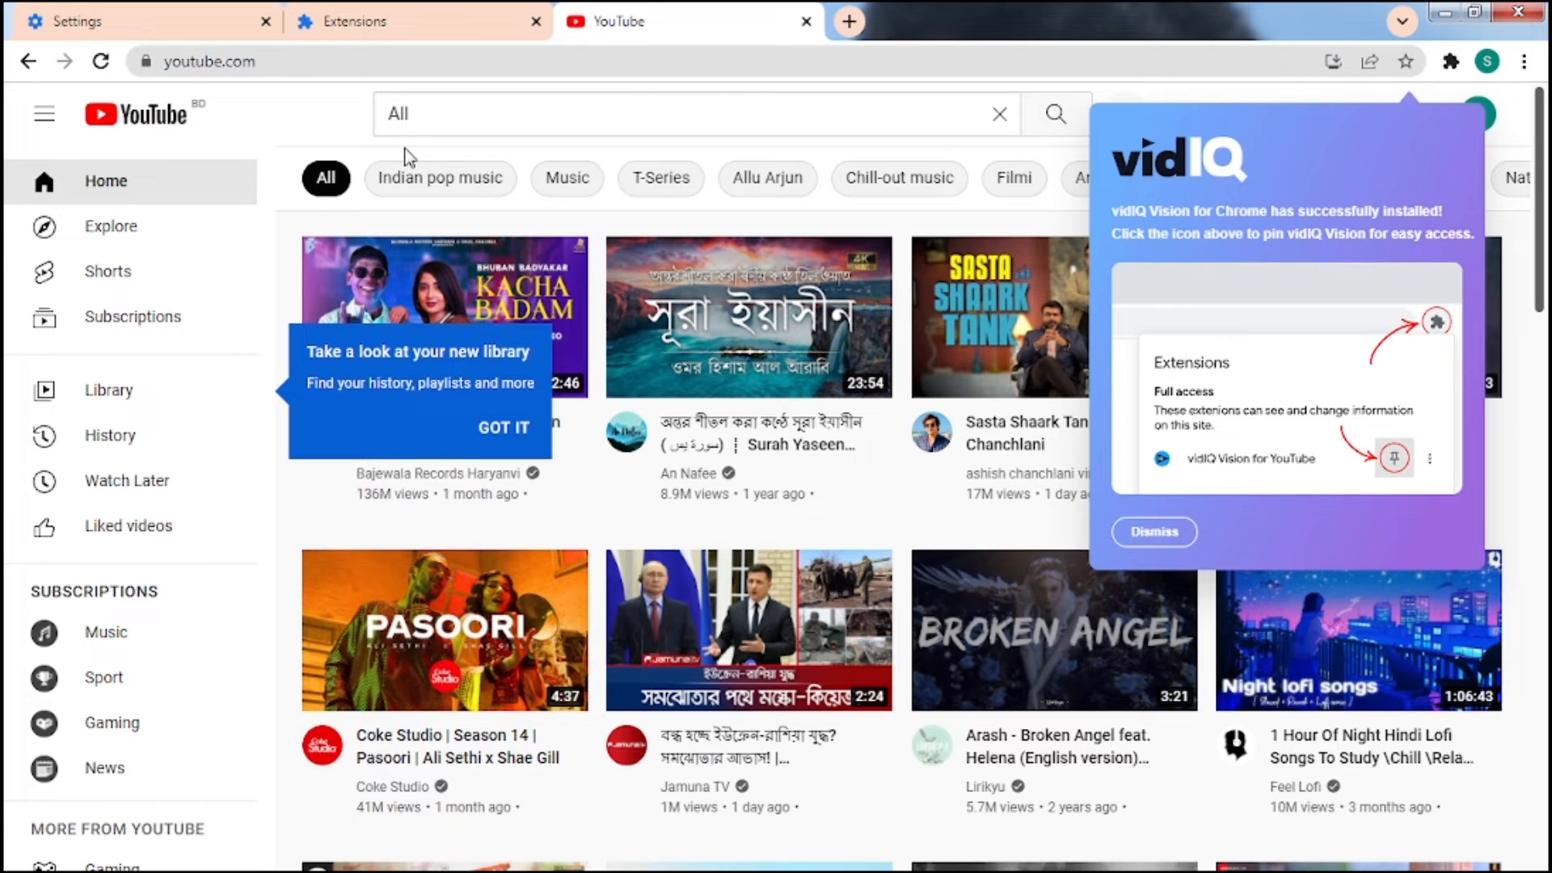
Search YouTube for the creator's "All Design" channel and bookmark the results page in the Bookmarks bar folder
left_click(470, 109)
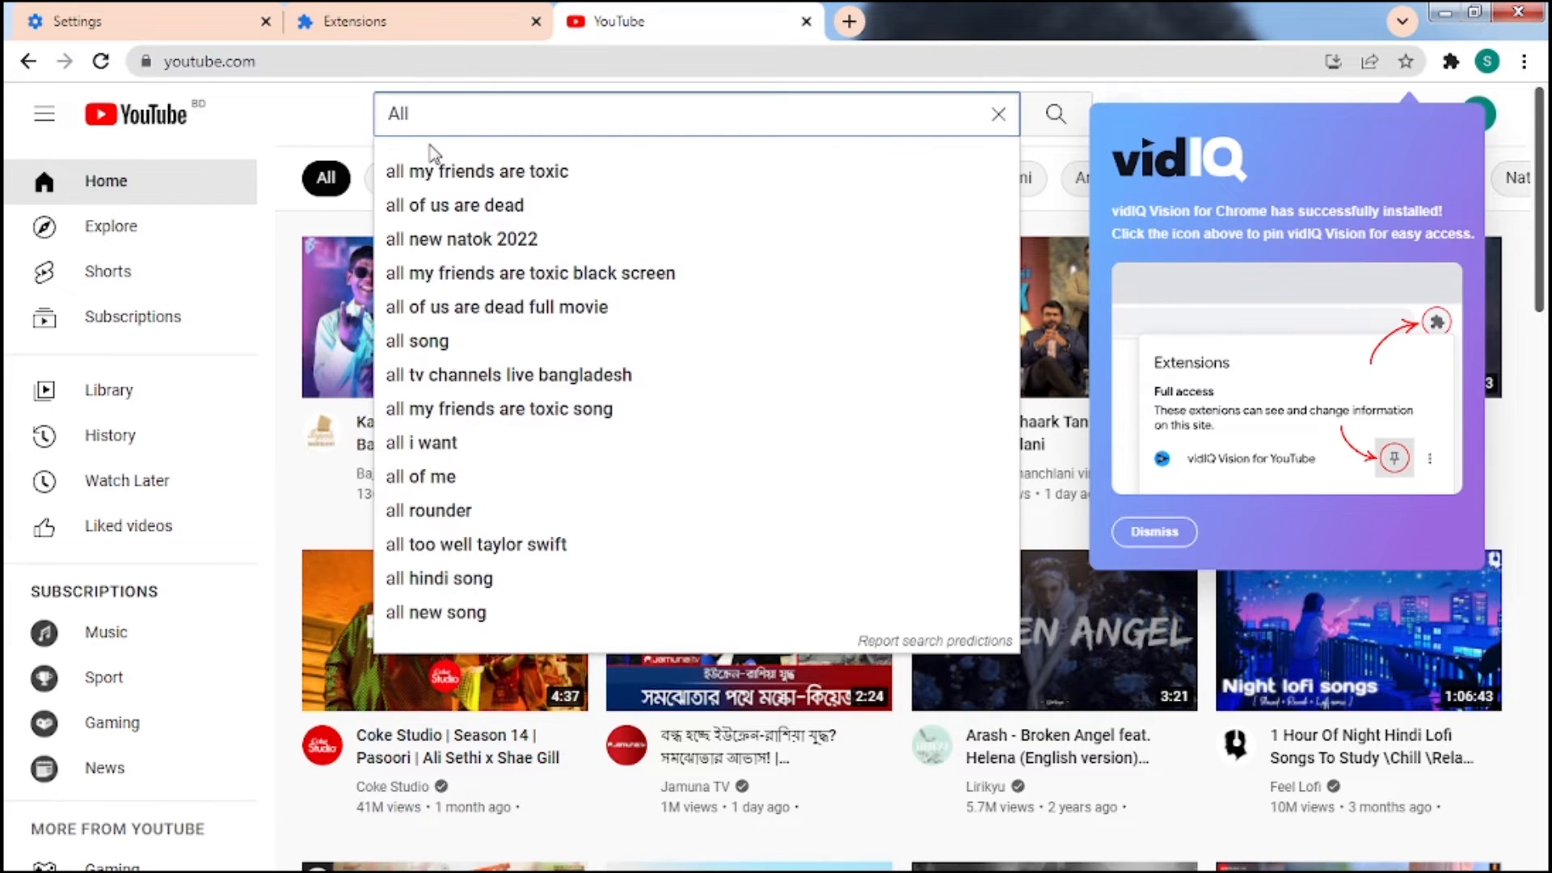
type("design b")
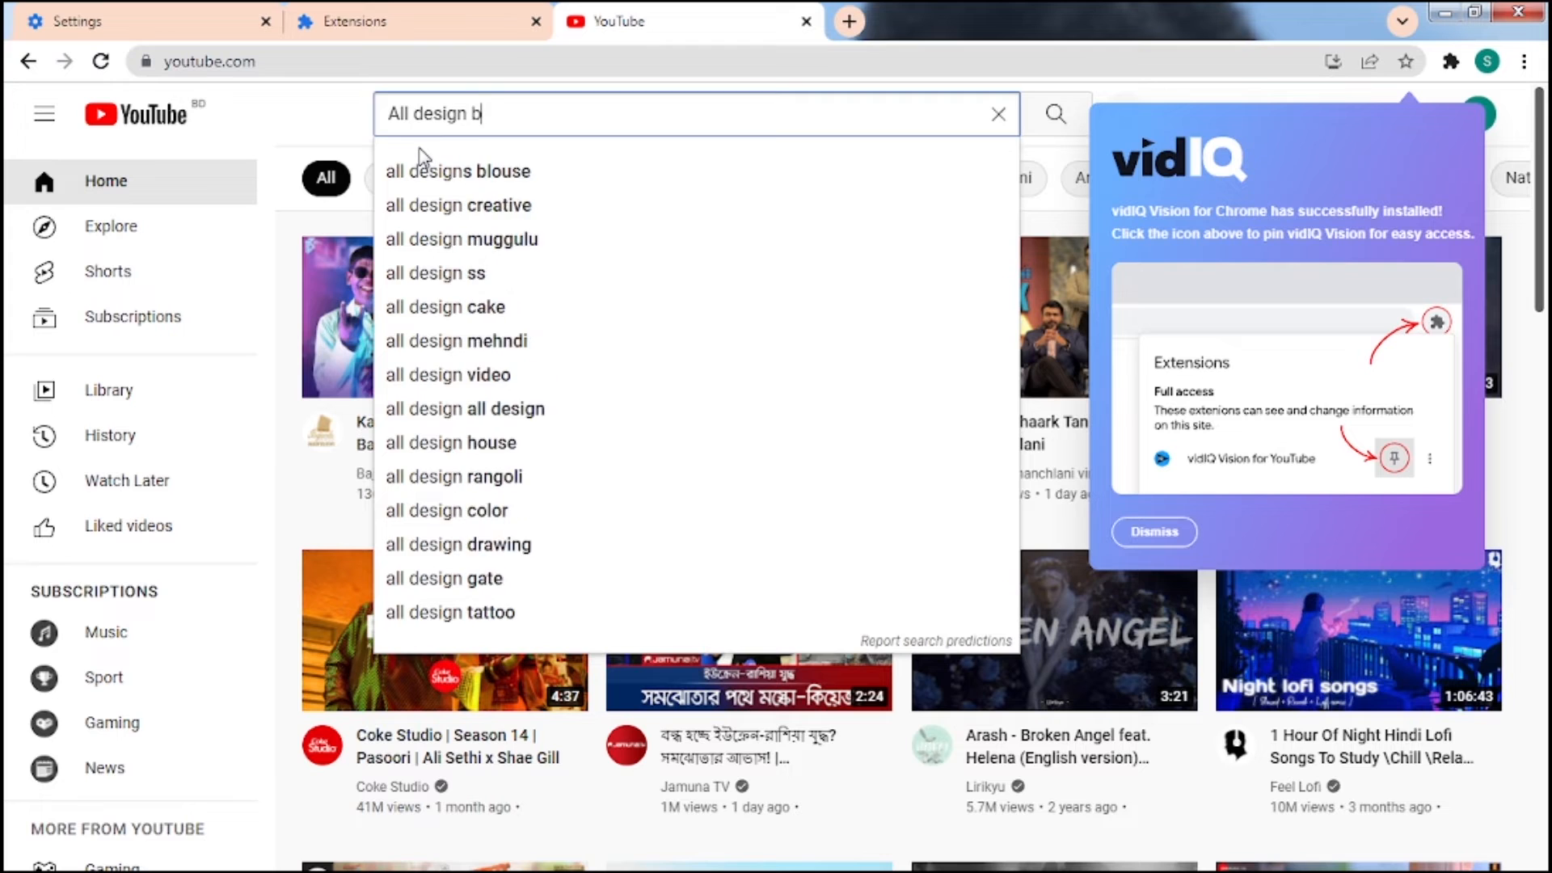
type("y saykat")
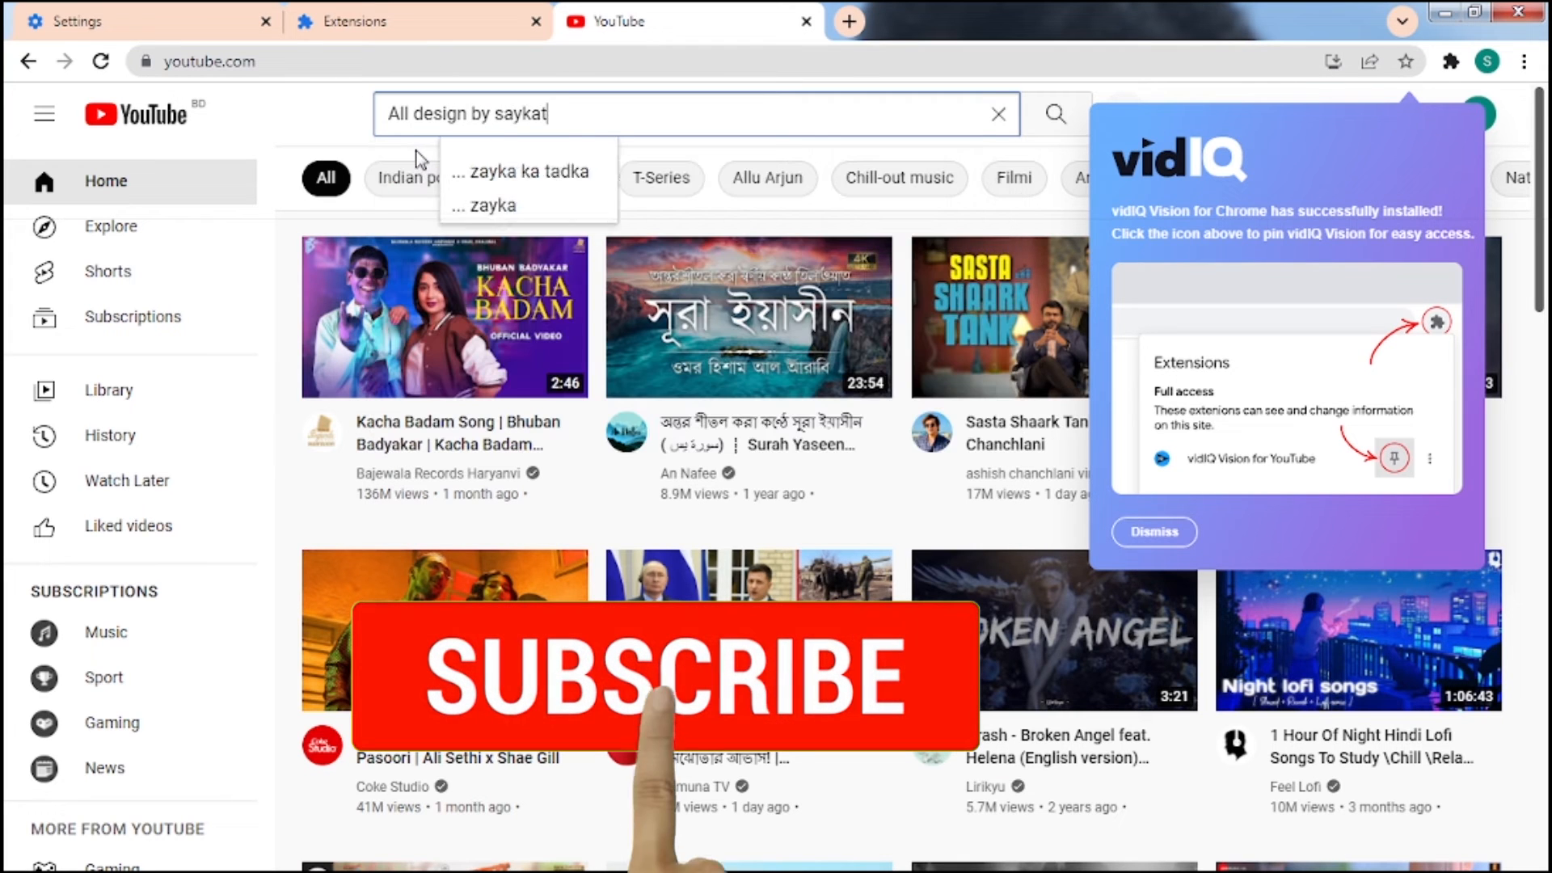
key("Return")
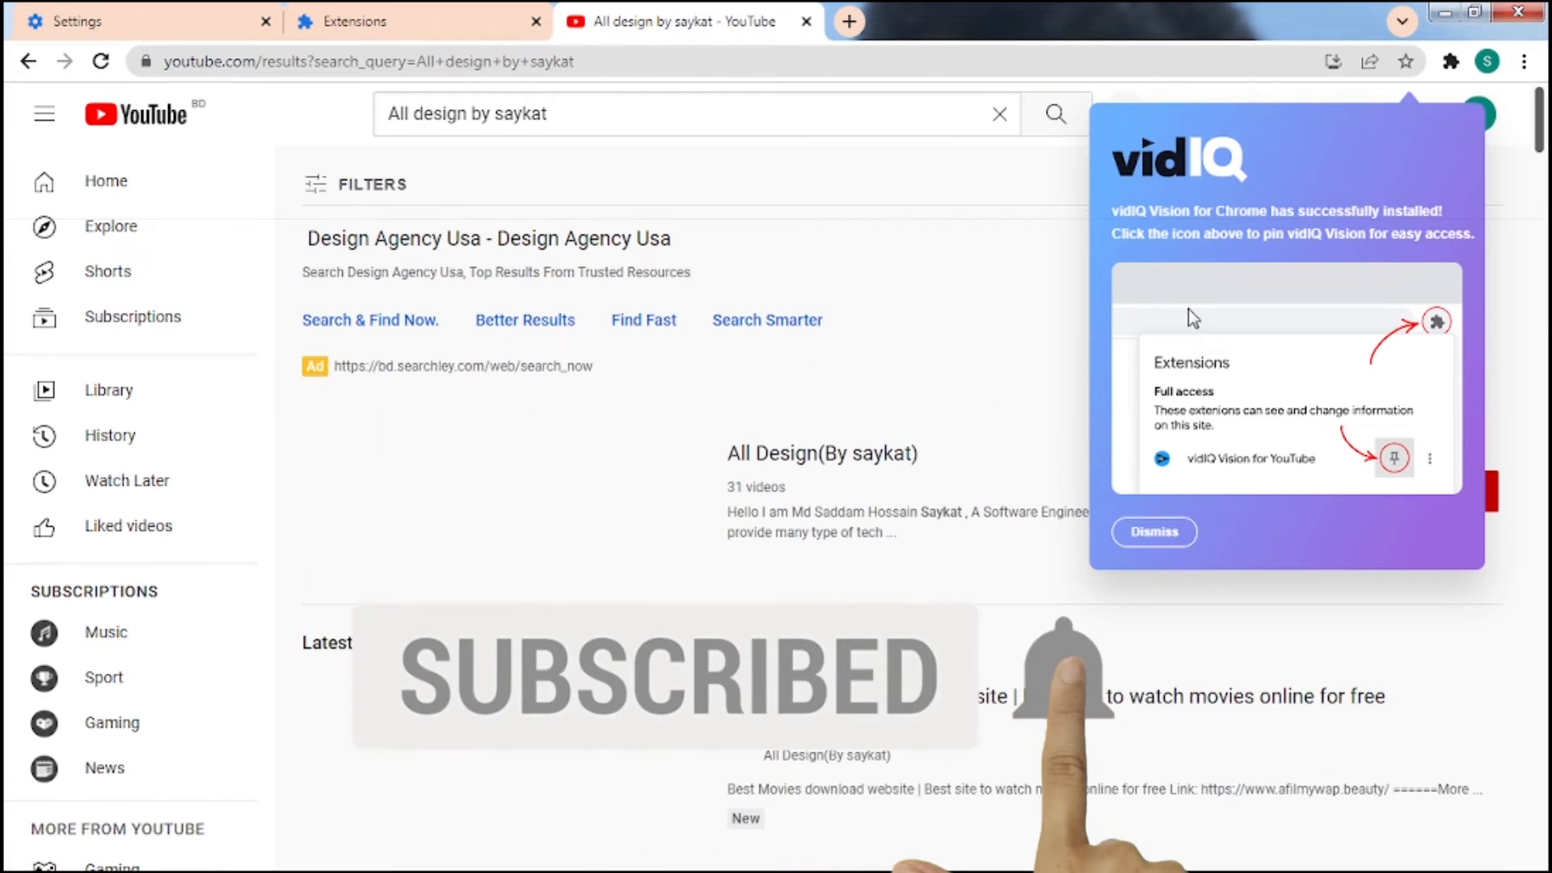
left_click(1405, 62)
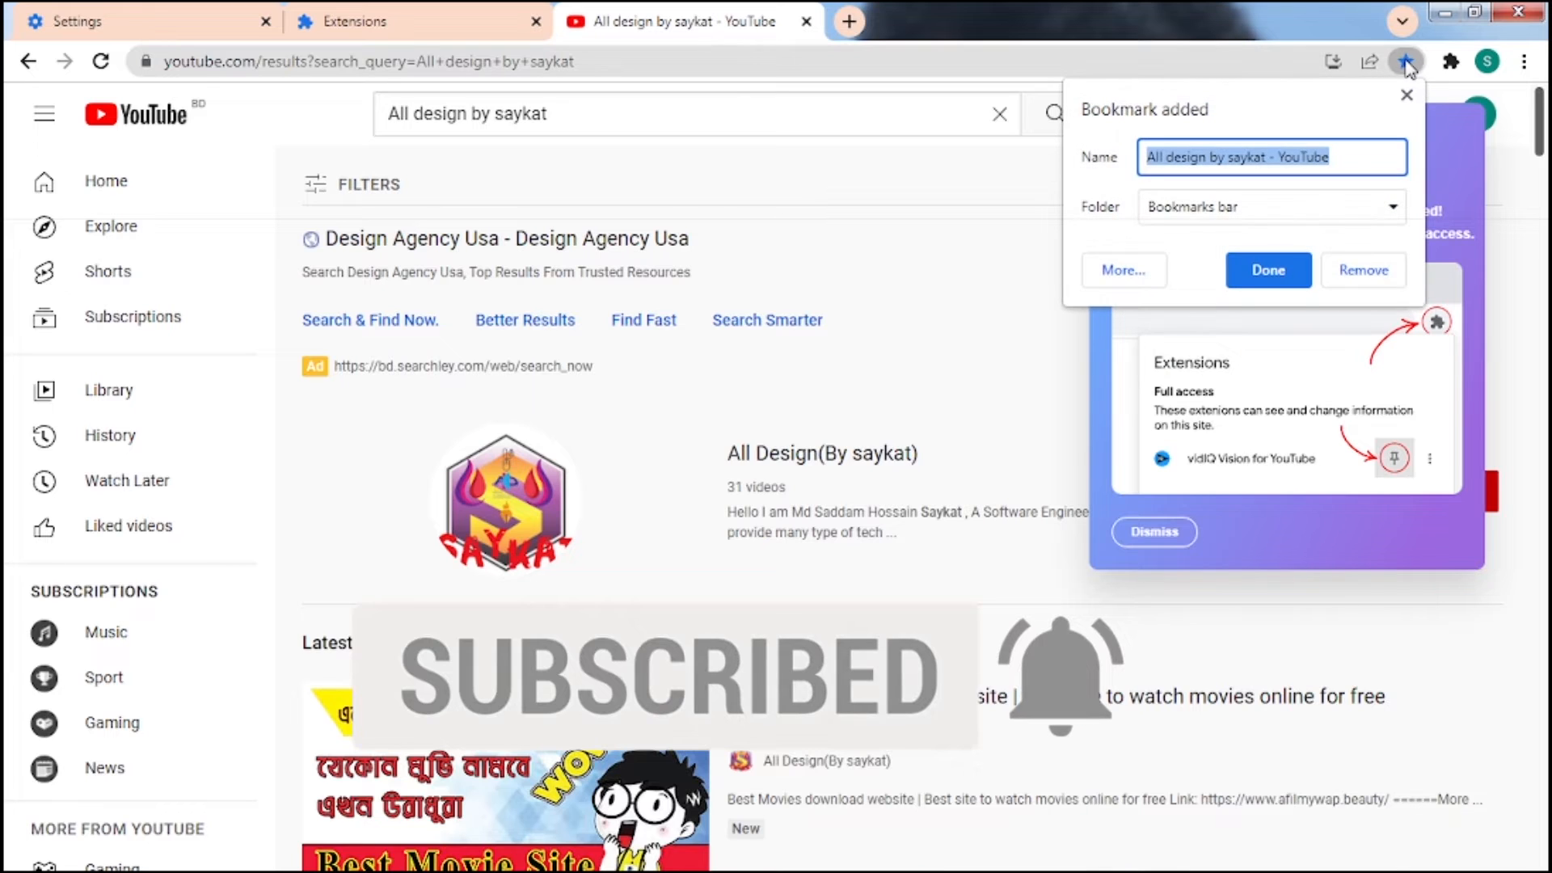
left_click(1286, 275)
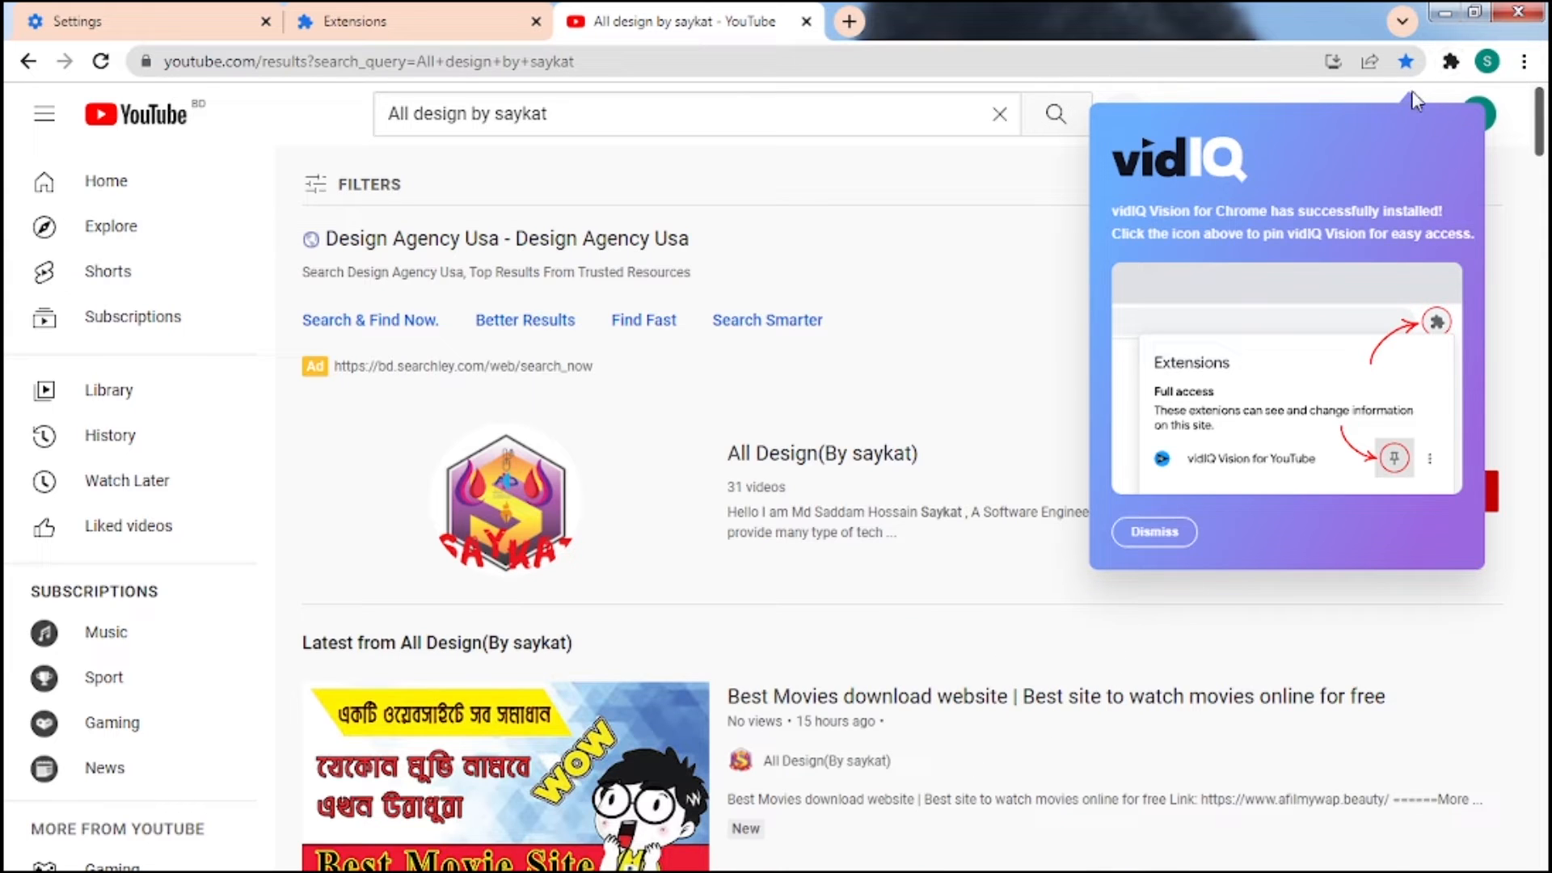
Pin the IDM Integration Module and vidIQ Vision for YouTube extensions to the browser toolbar
left_click(1450, 62)
left_click(1397, 224)
left_click(1397, 270)
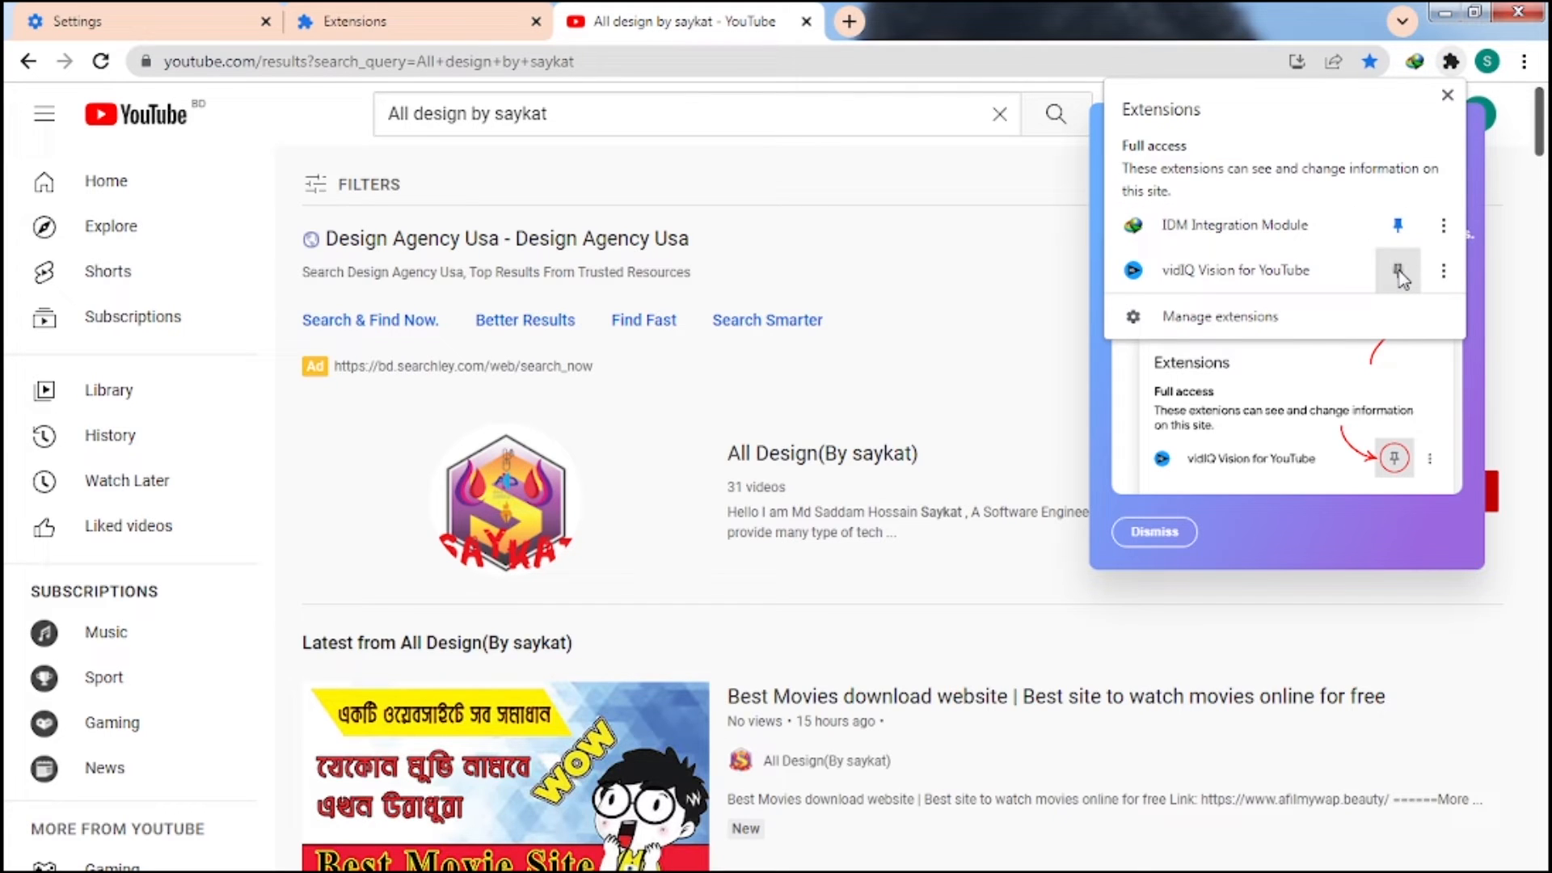
left_click(970, 176)
Open the "All Design" channel from the results and dismiss the vidIQ installation notice
left_click(540, 502)
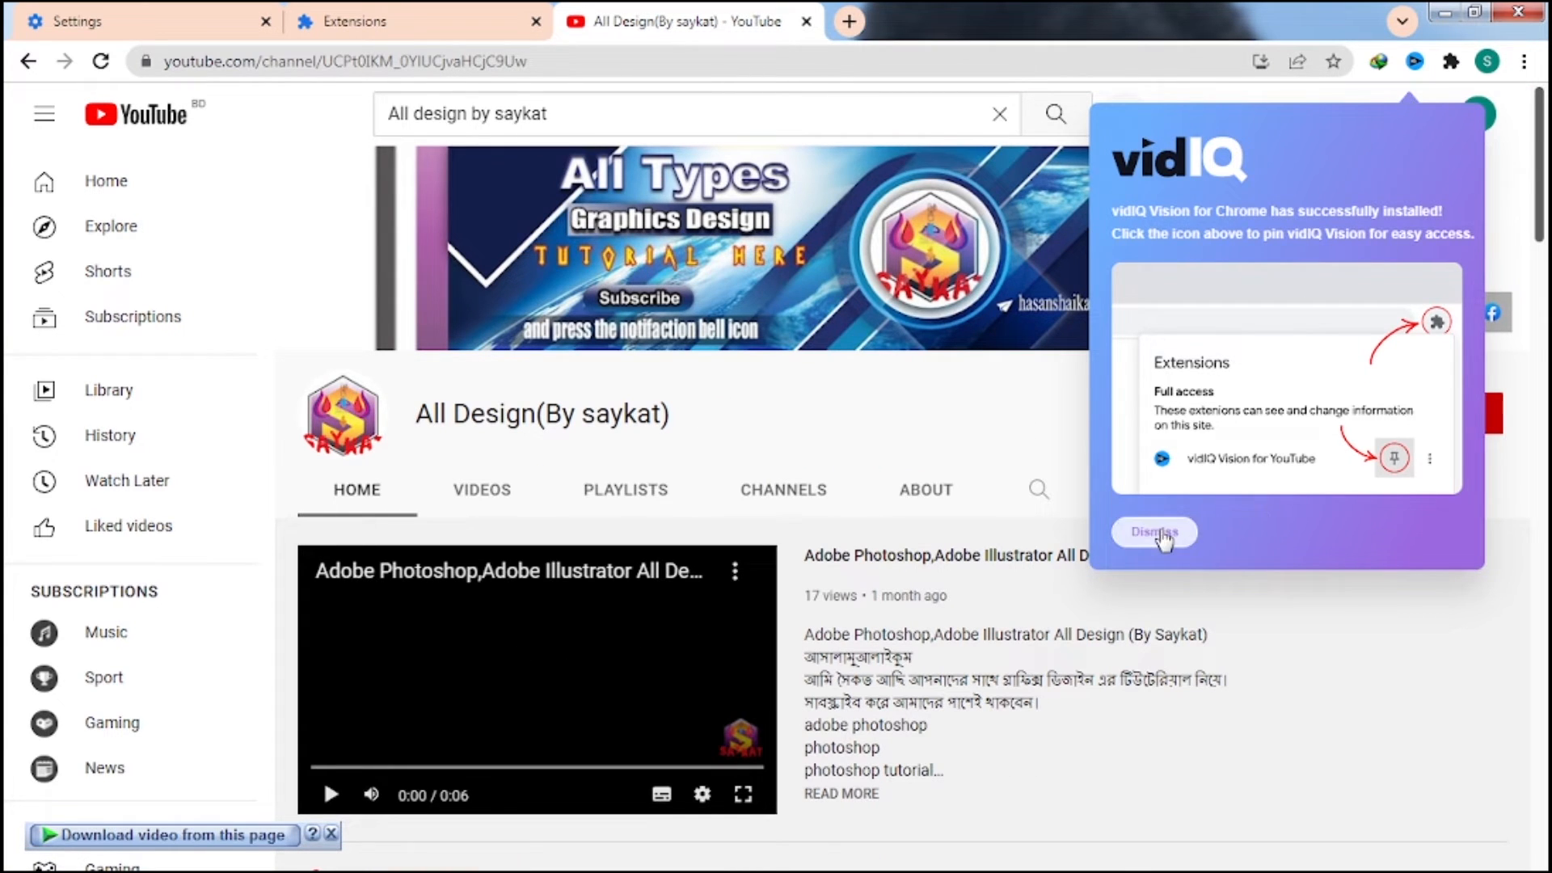
left_click(1154, 533)
Open the "Best Movies download website" video from the channel's uploads and mute it
scroll(483, 656, "down", 5)
scroll(483, 656, "down", 8)
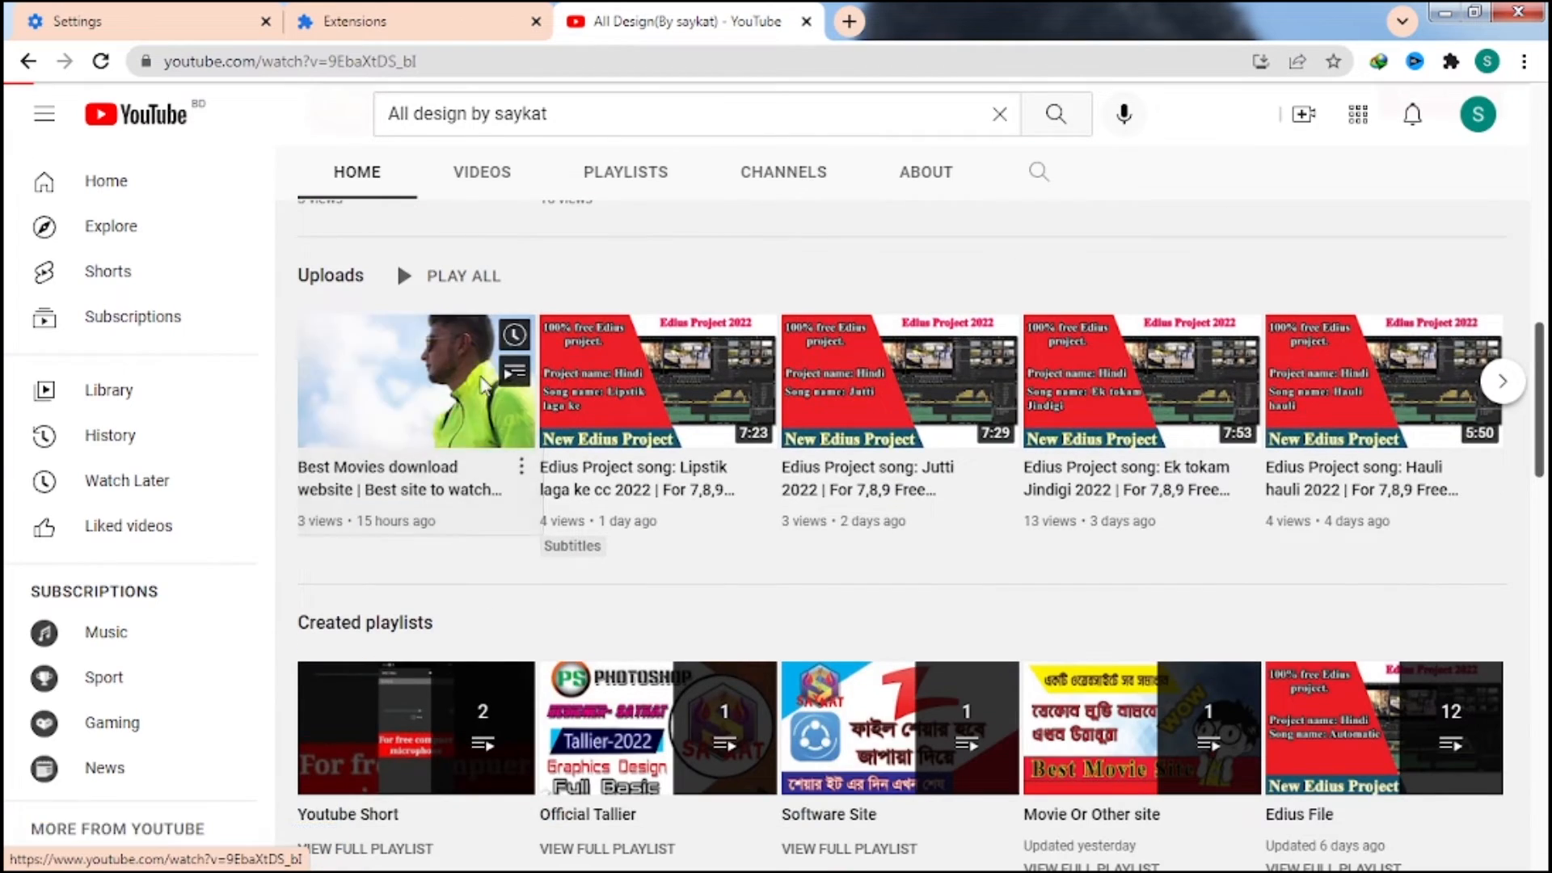
left_click(412, 387)
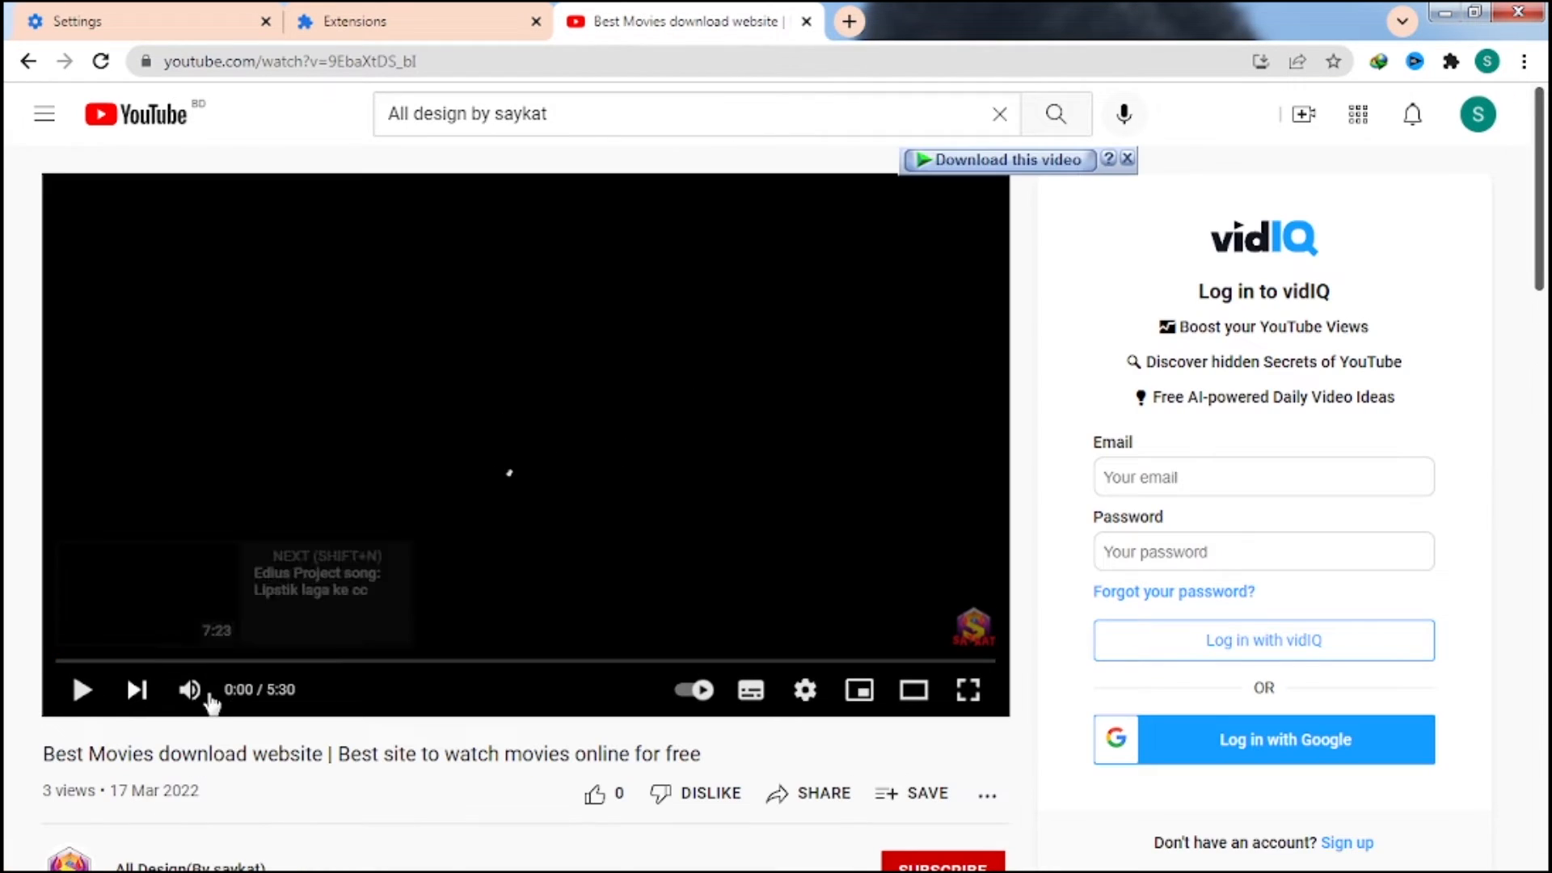
left_click(190, 689)
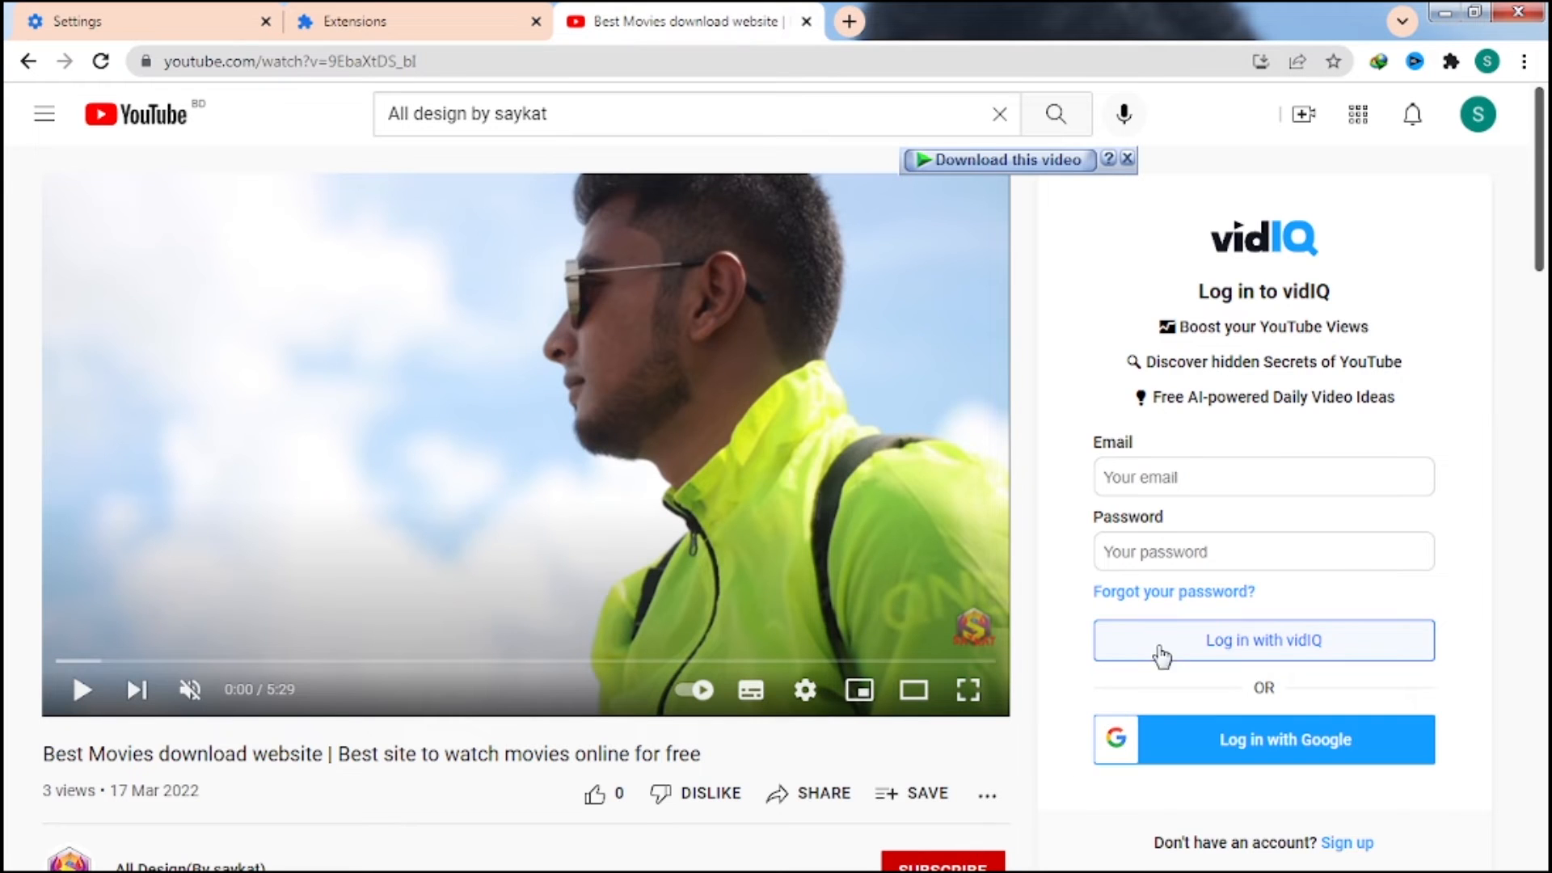
Examine the vidIQ login form beside the video, including its email and password fields
scroll(1043, 703, "down", 6)
scroll(1040, 700, "up", 6)
mouse_move(1016, 697)
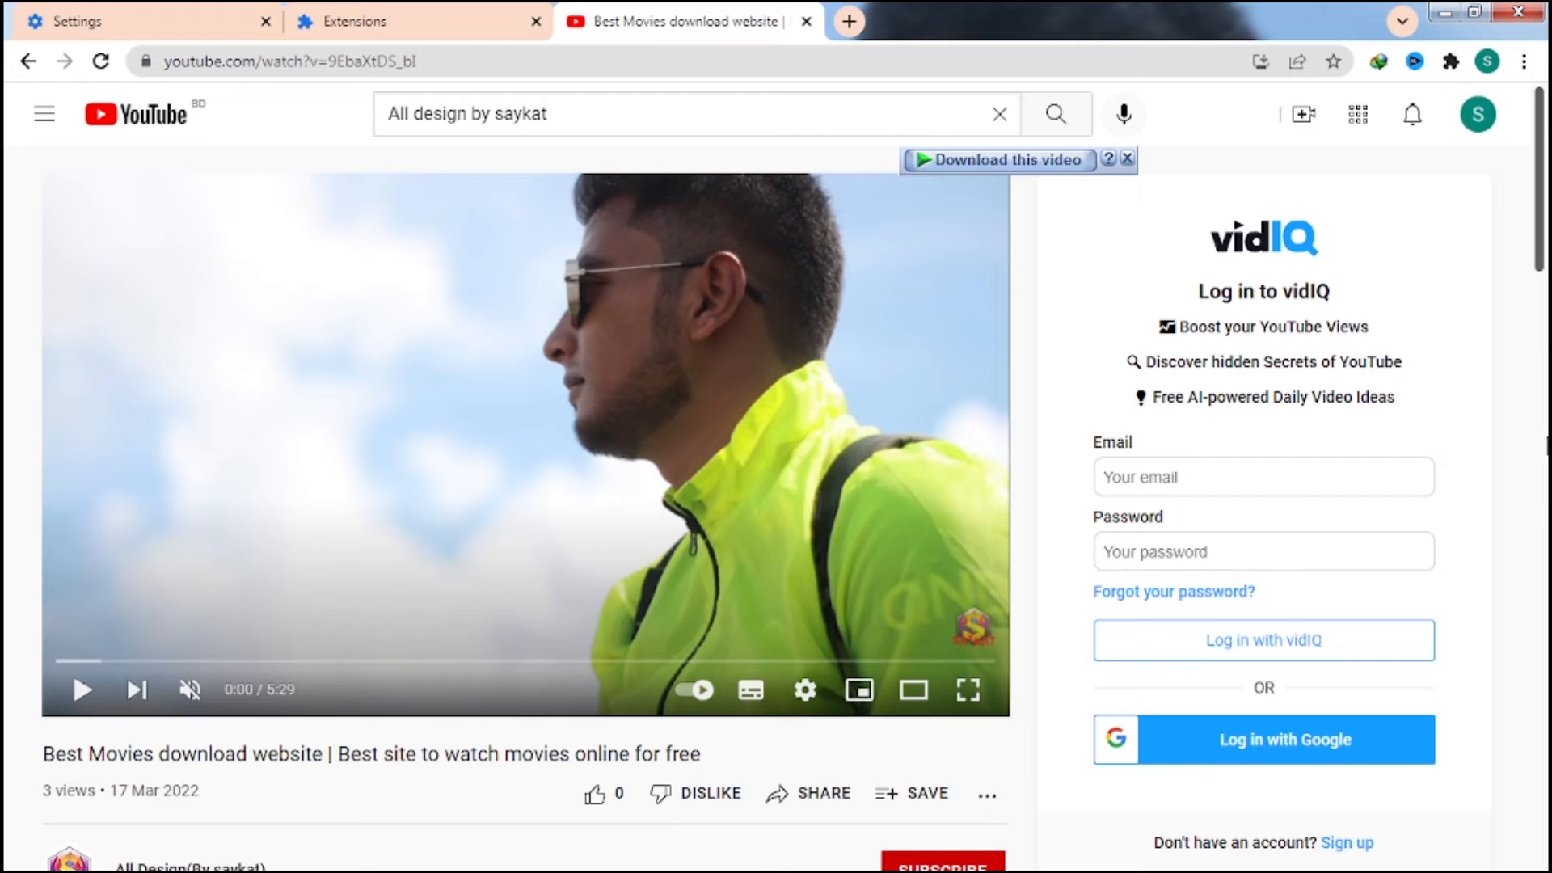
left_click(1159, 476)
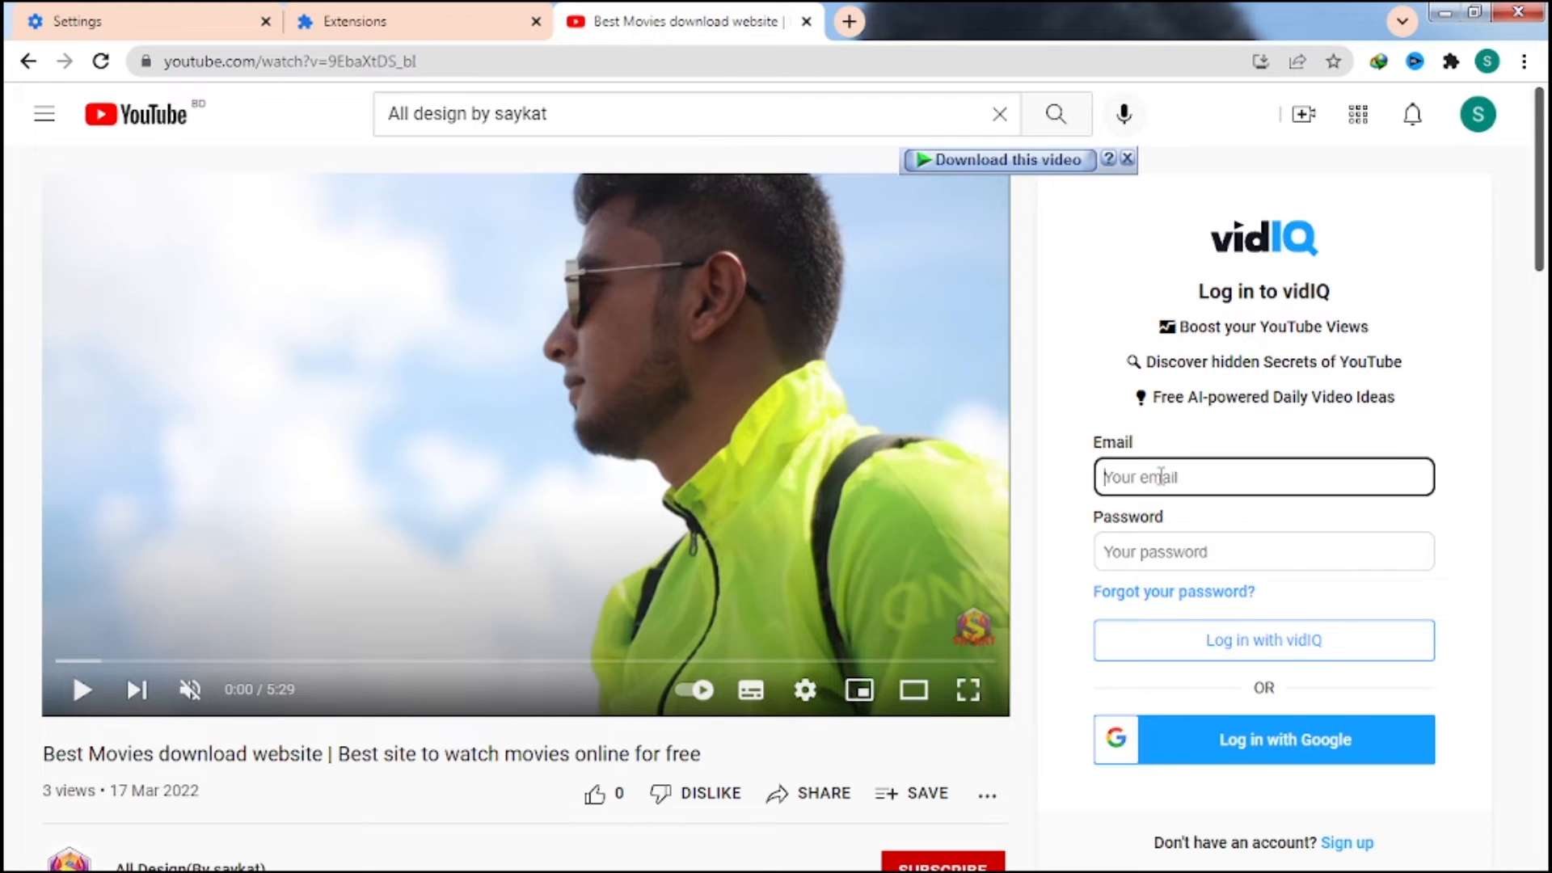
left_click(1157, 563)
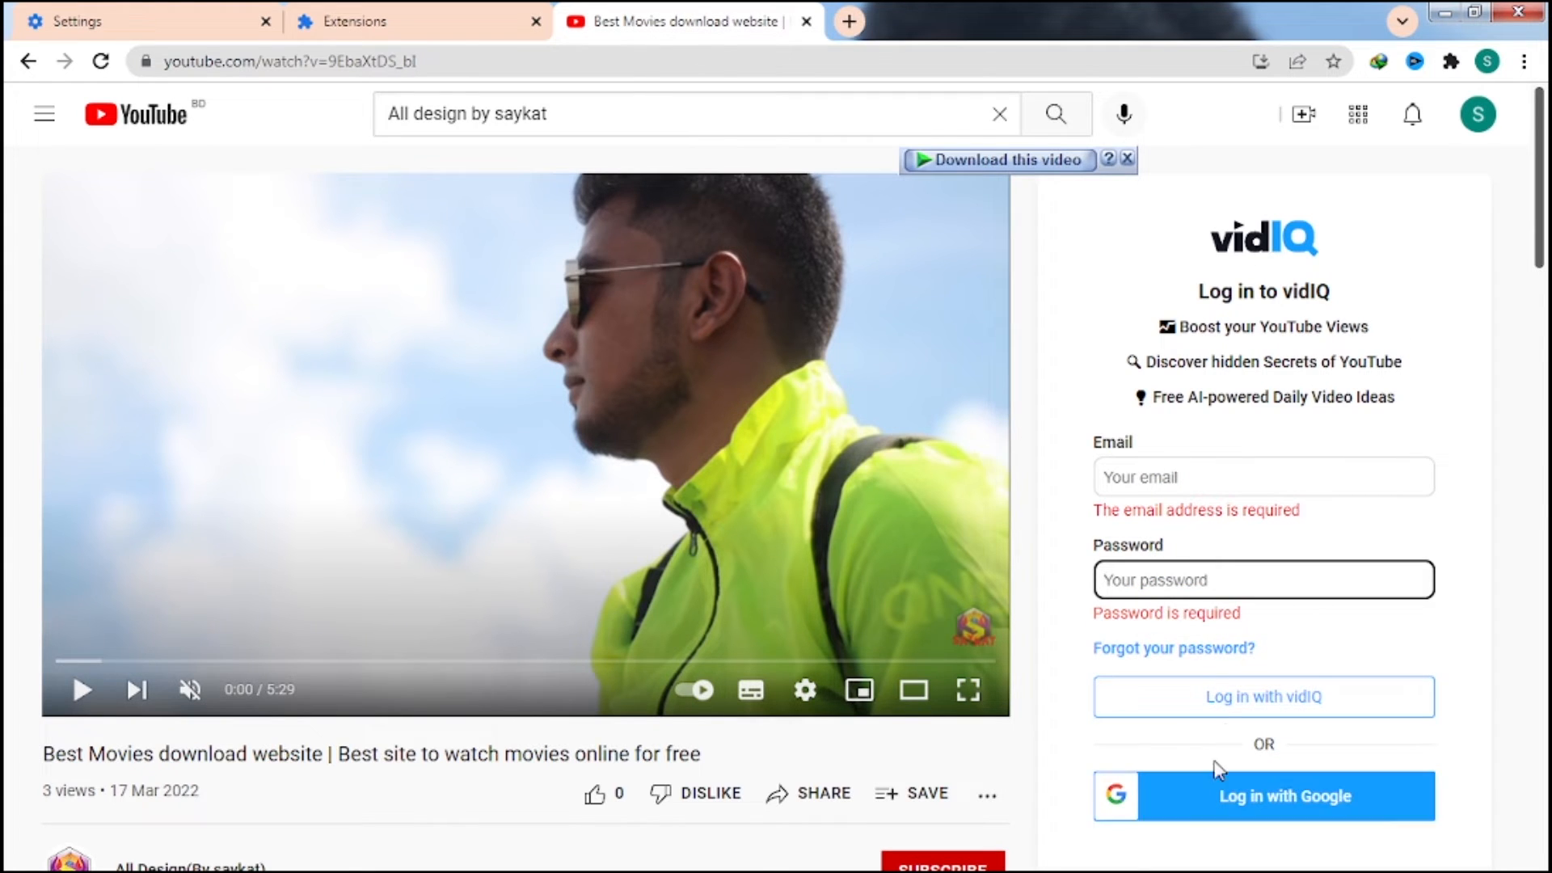
Log in to vidIQ with the signed-in Google account
scroll(1218, 767, "down", 3)
left_click(1277, 590)
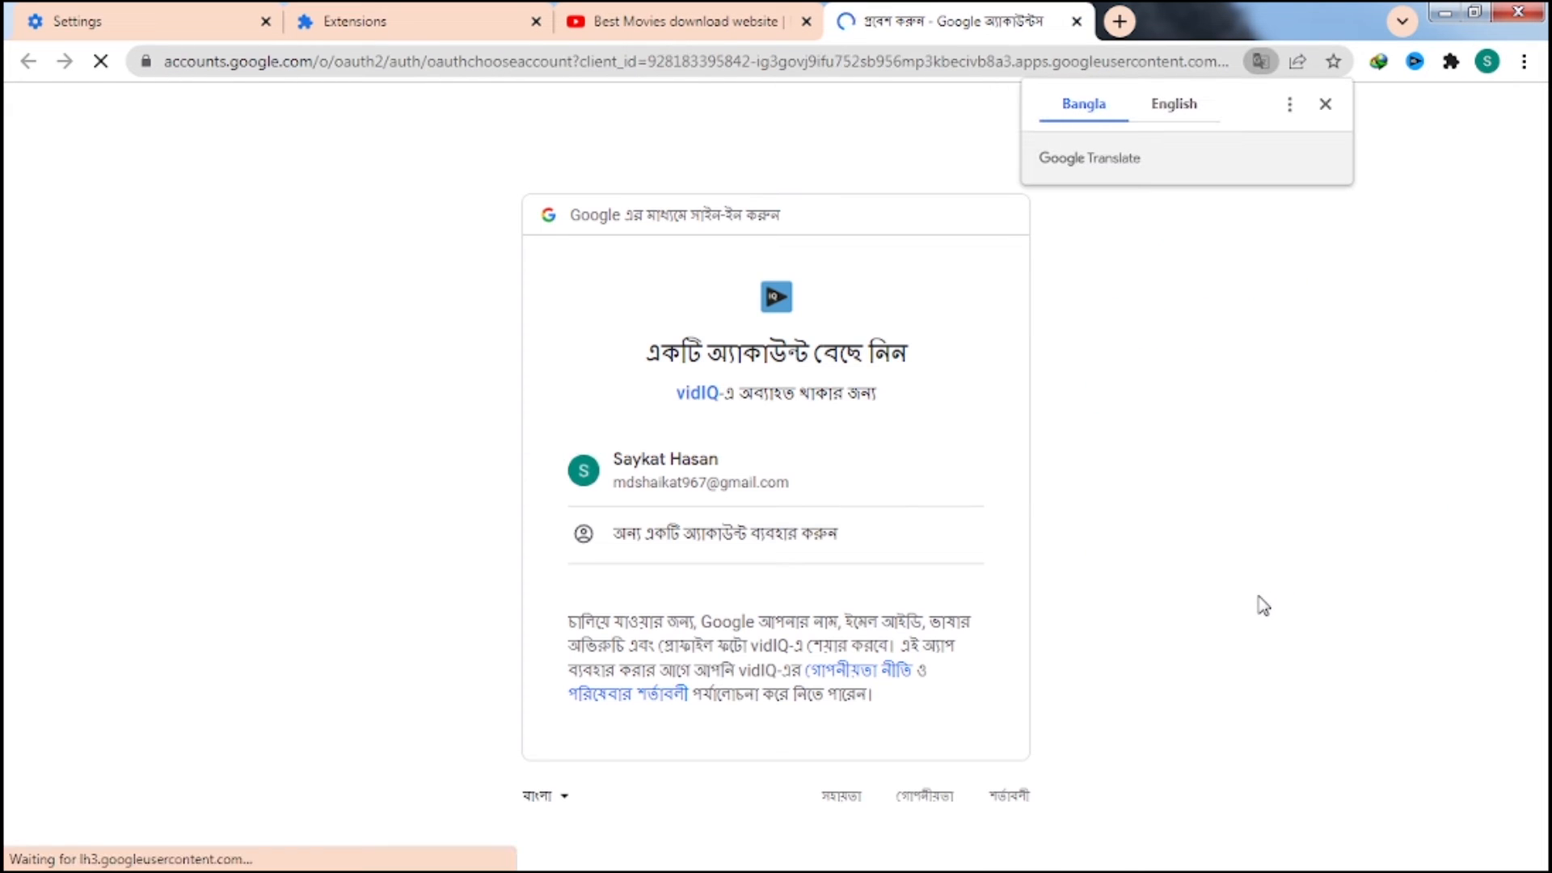
left_click(644, 467)
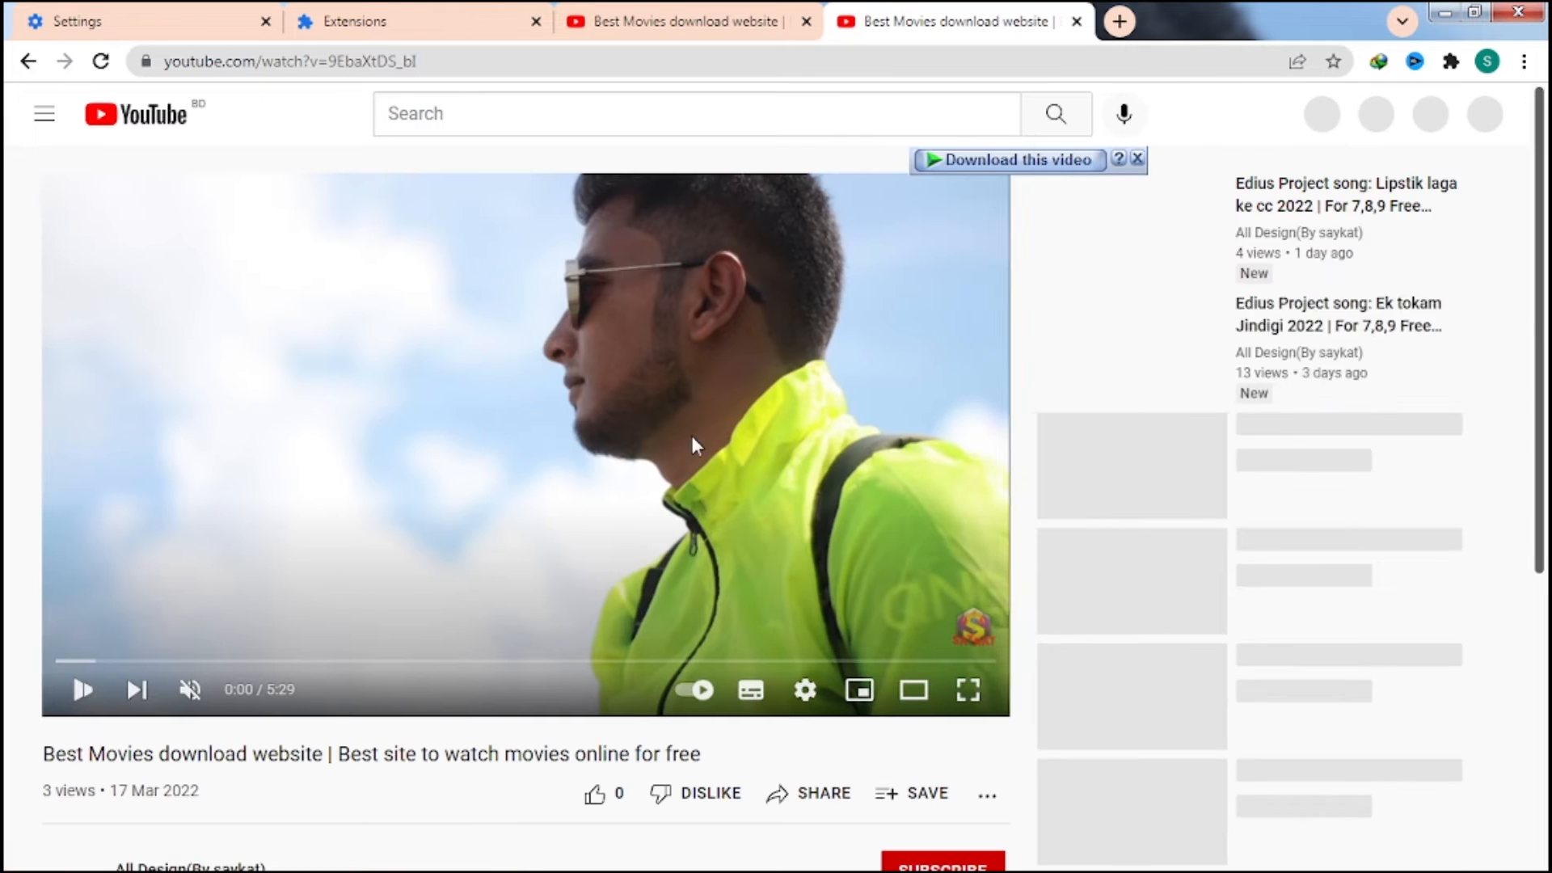
Examine the vidIQ panel beside the video, from the overview, social and SEO figures to the optimization checklist, channel stats and video tags
scroll(1121, 475, "down", 5)
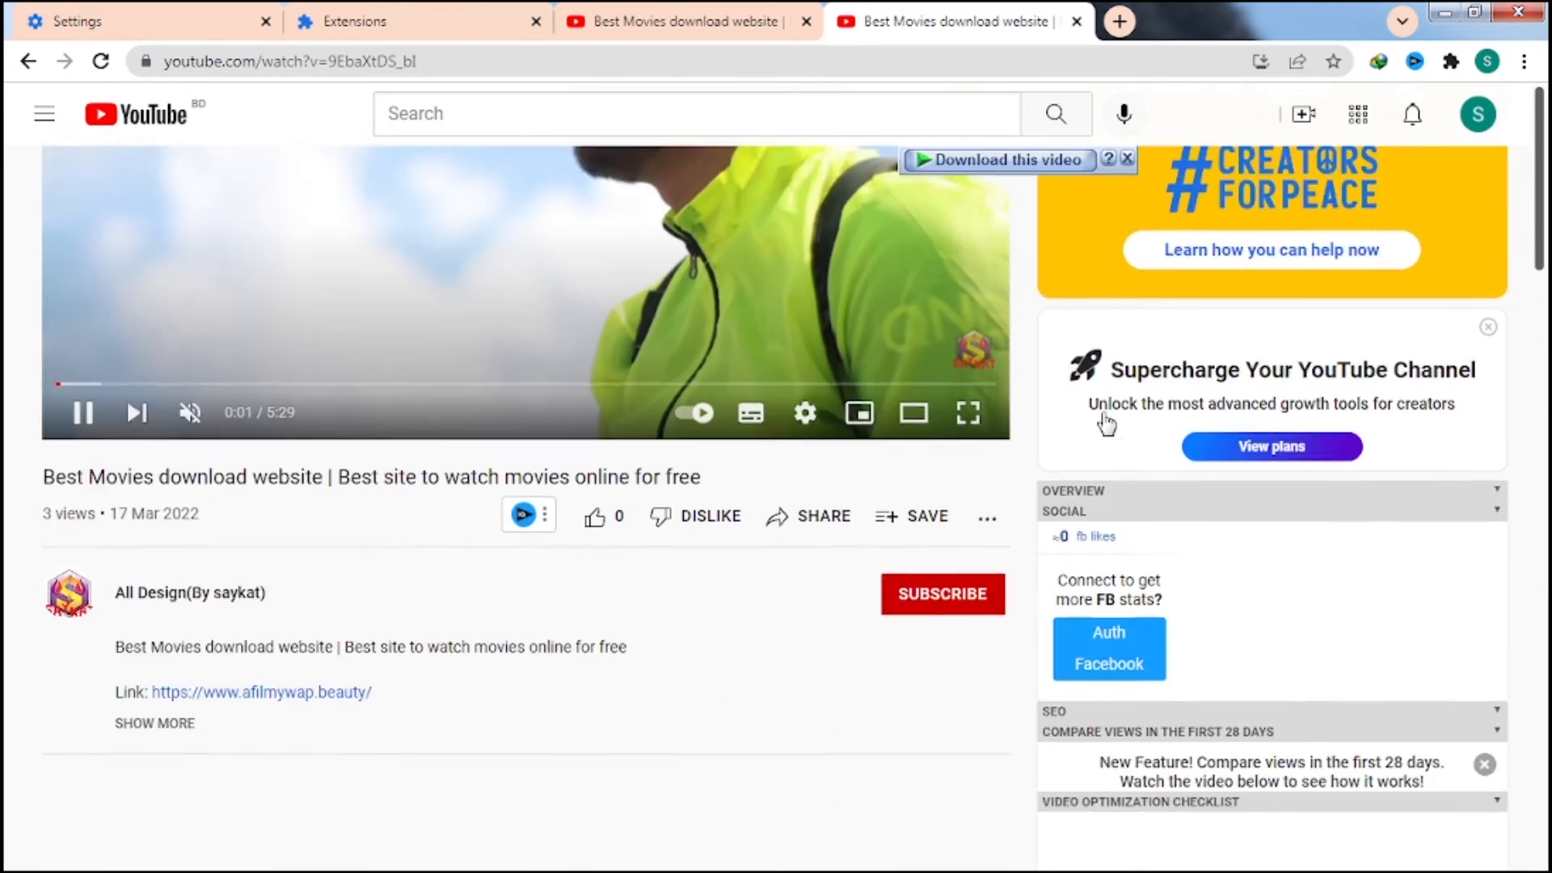
scroll(1143, 444, "up", 5)
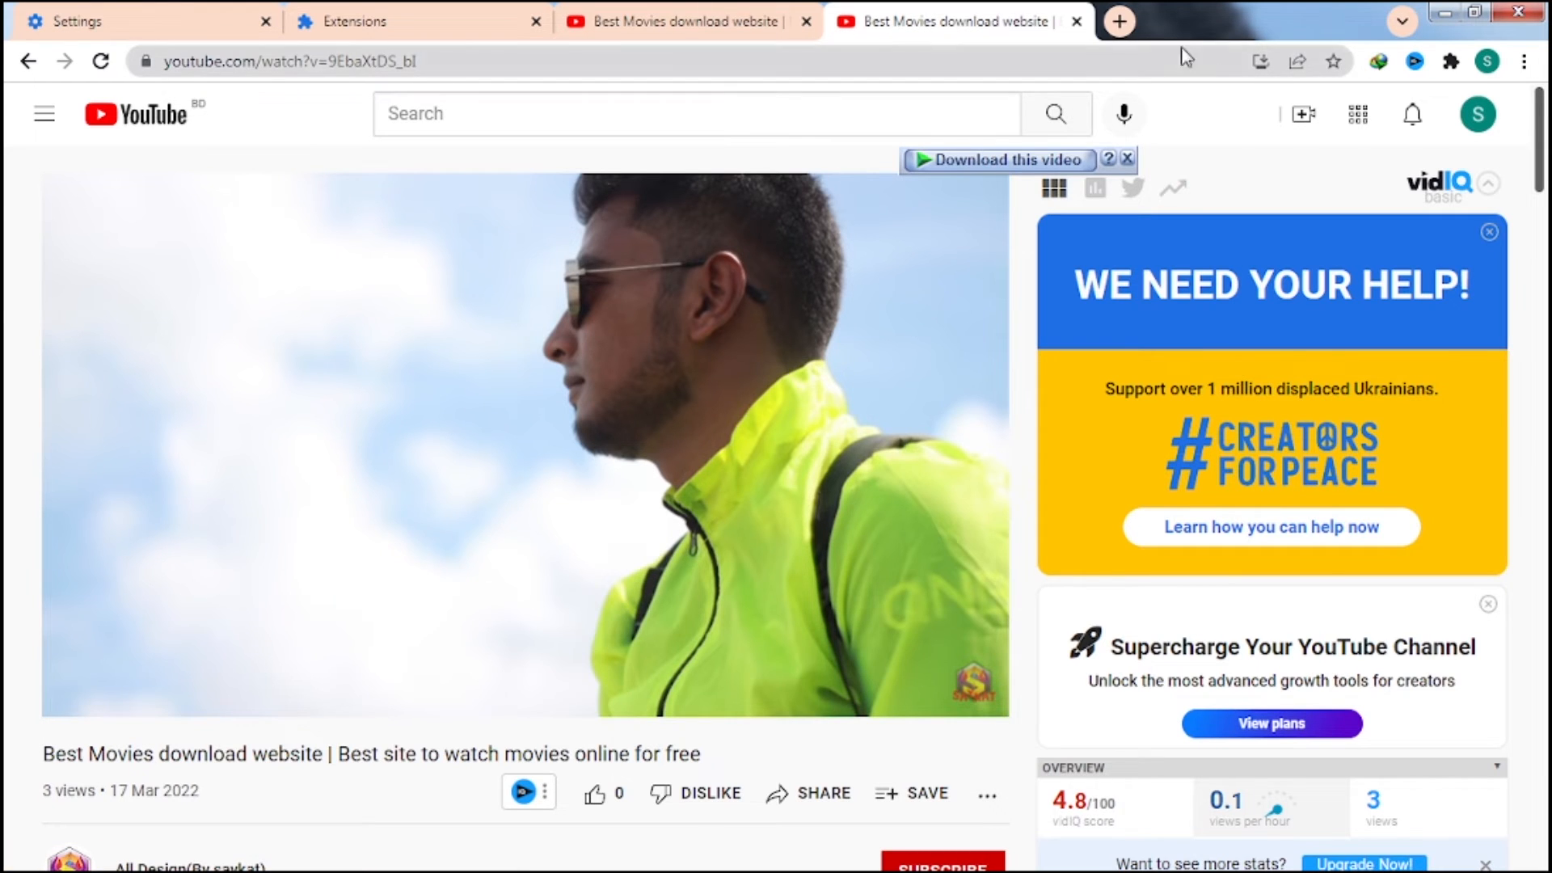
scroll(1178, 194, "down", 8)
scroll(1147, 246, "down", 4)
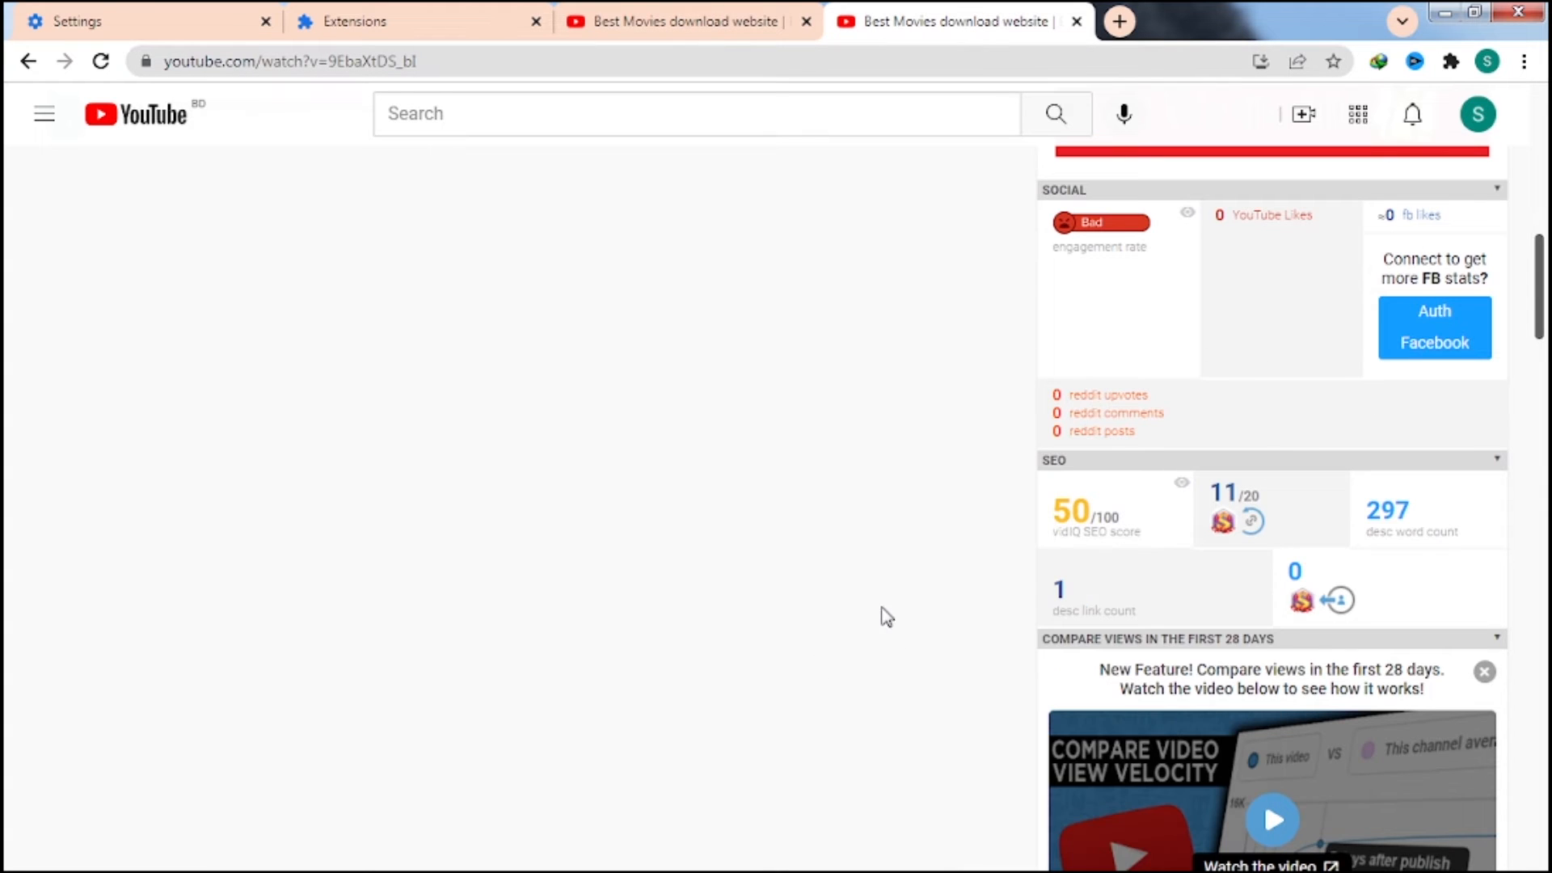
scroll(905, 565, "down", 1)
mouse_move(1083, 377)
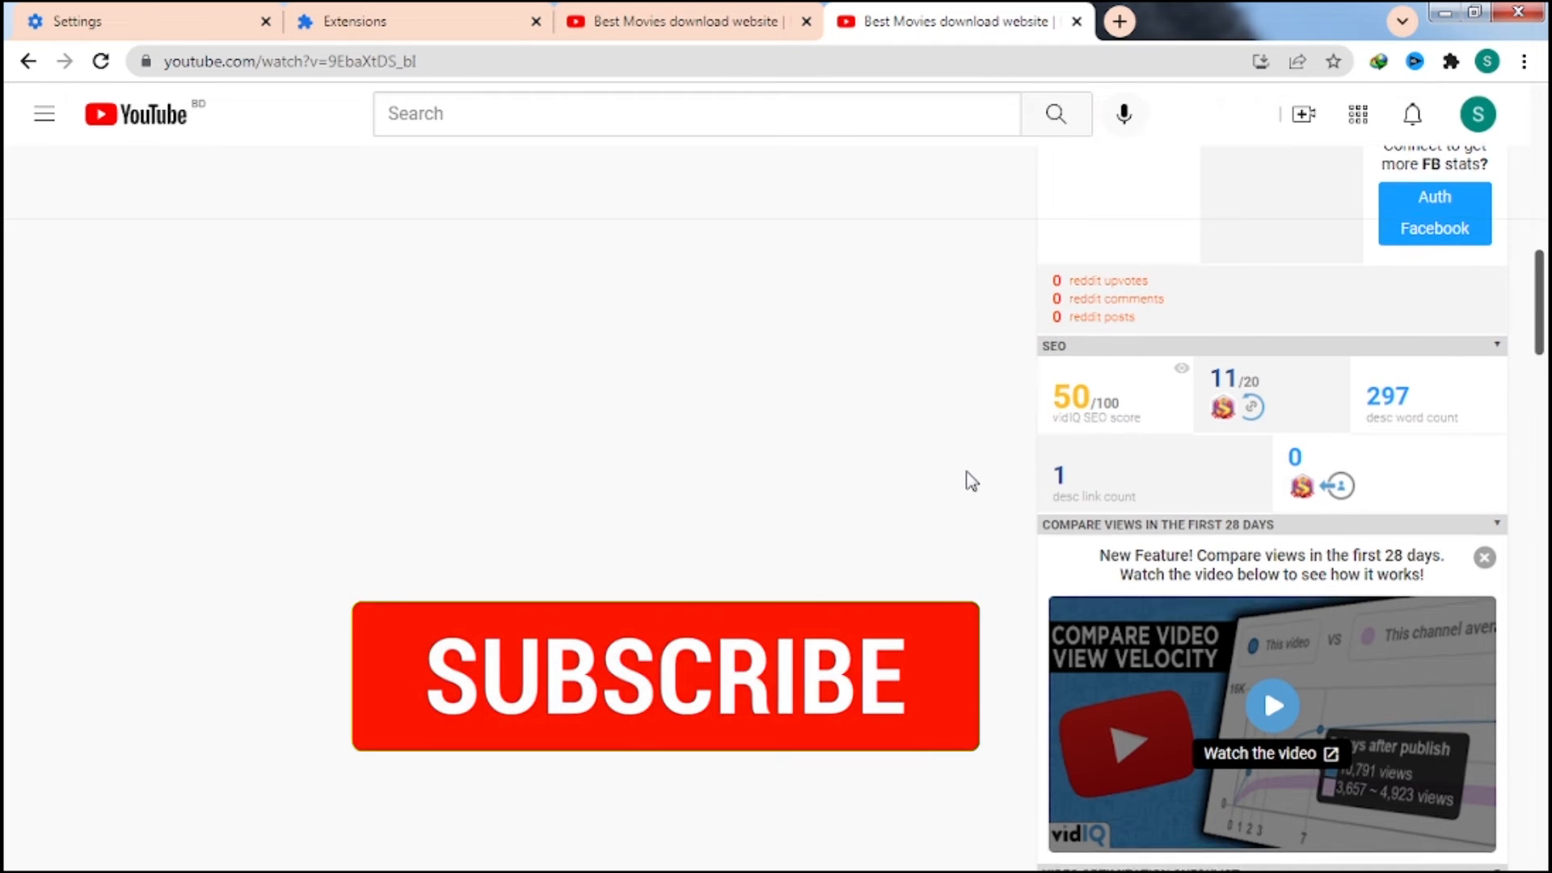
scroll(970, 481, "down", 4)
scroll(970, 485, "down", 4)
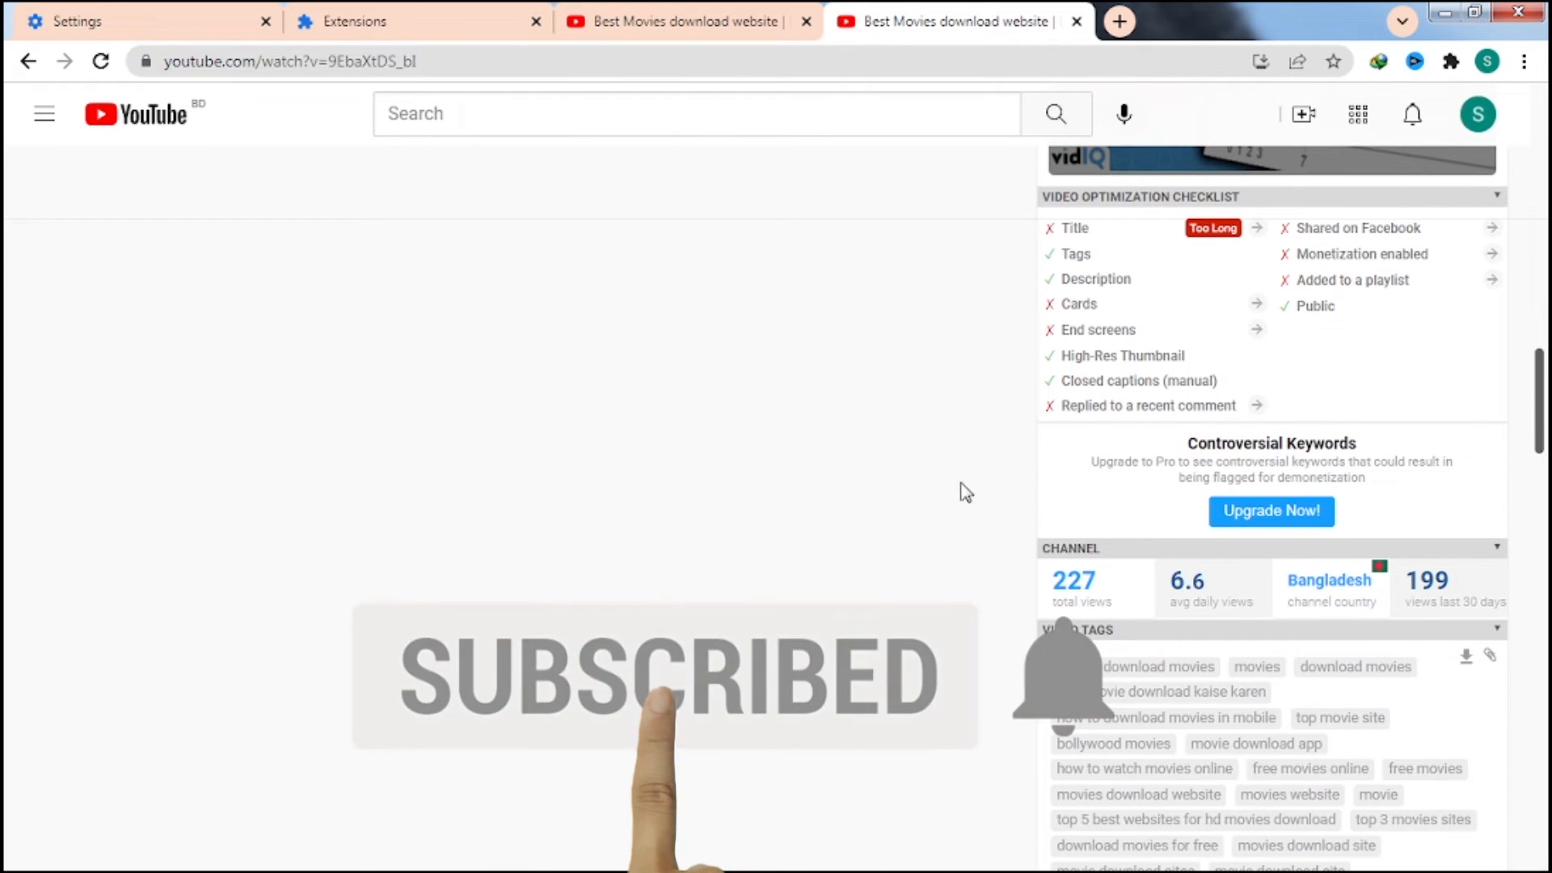
scroll(940, 480, "up", 8)
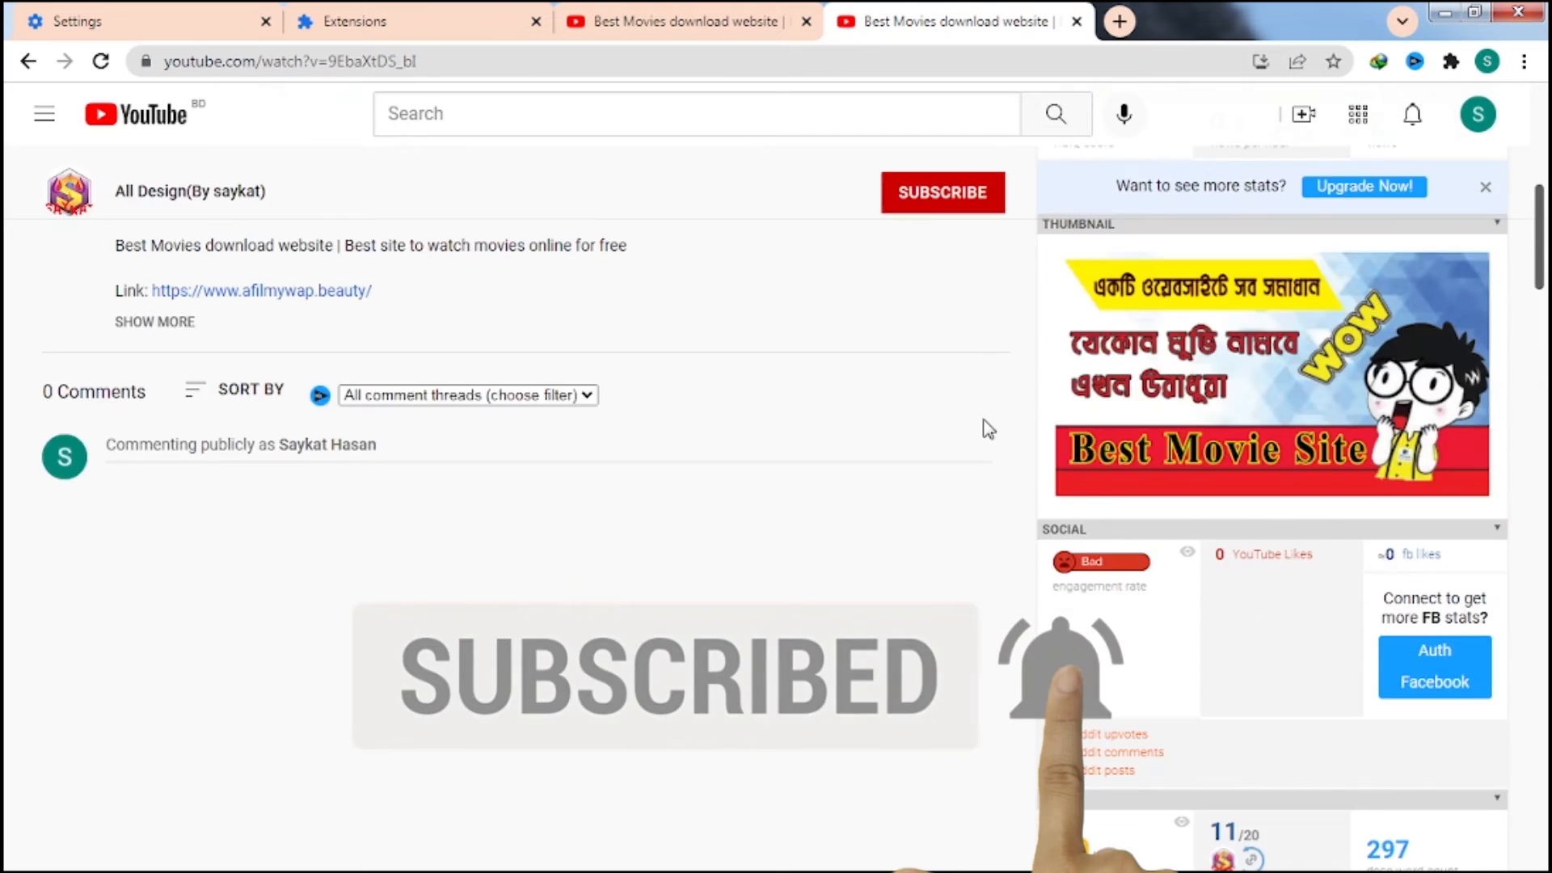
scroll(974, 414, "up", 1)
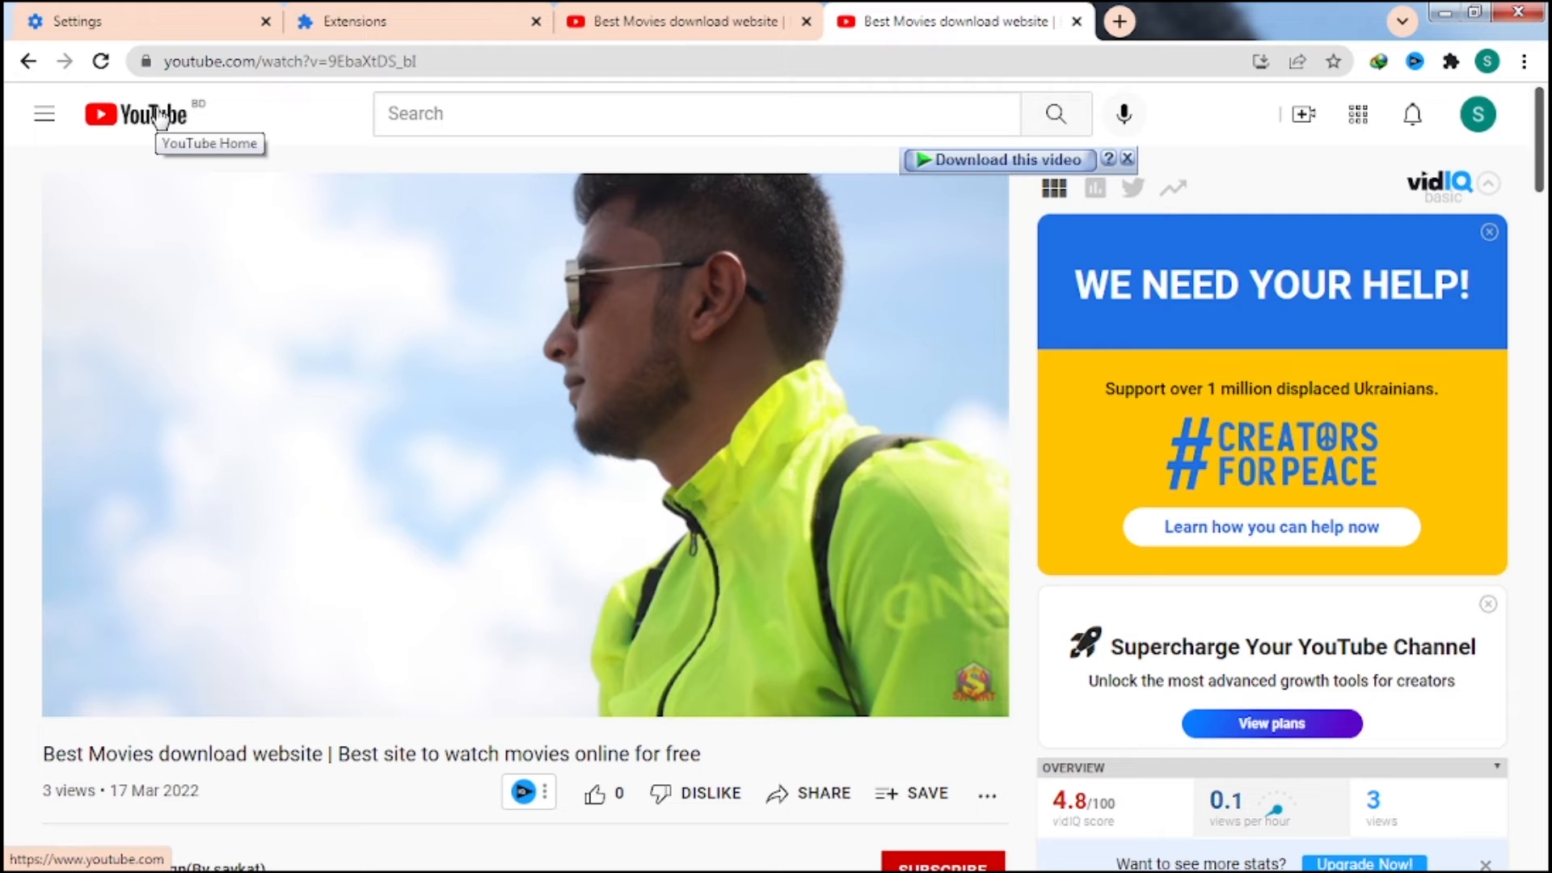
Create a YouTube channel for the signed-in account, keeping the prefilled name and default picture
left_click(1119, 21)
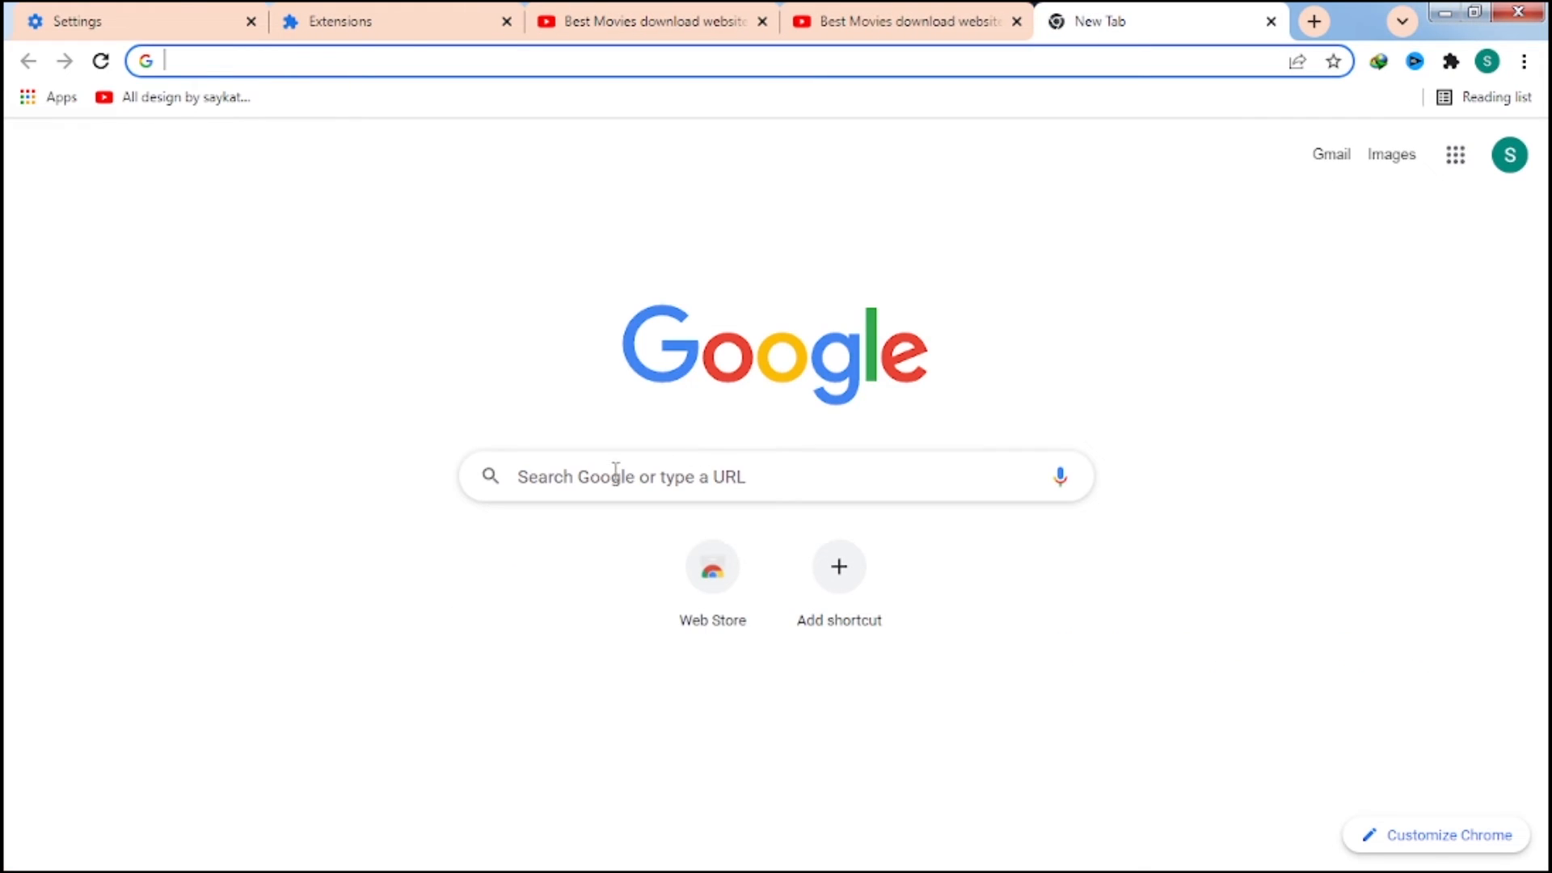
left_click(1516, 158)
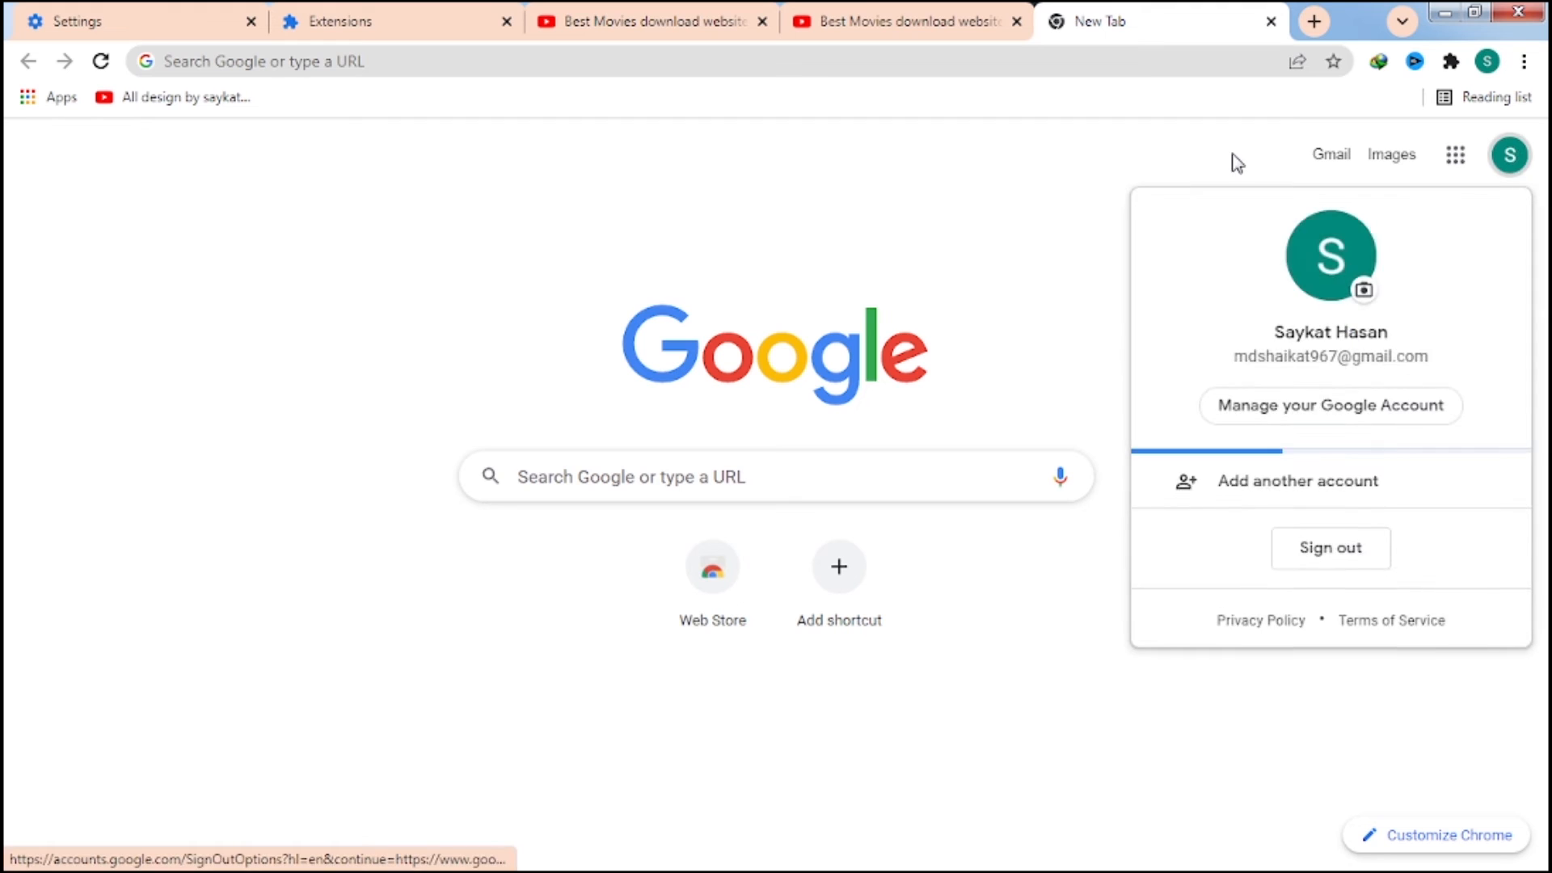
left_click(864, 16)
left_click(1477, 114)
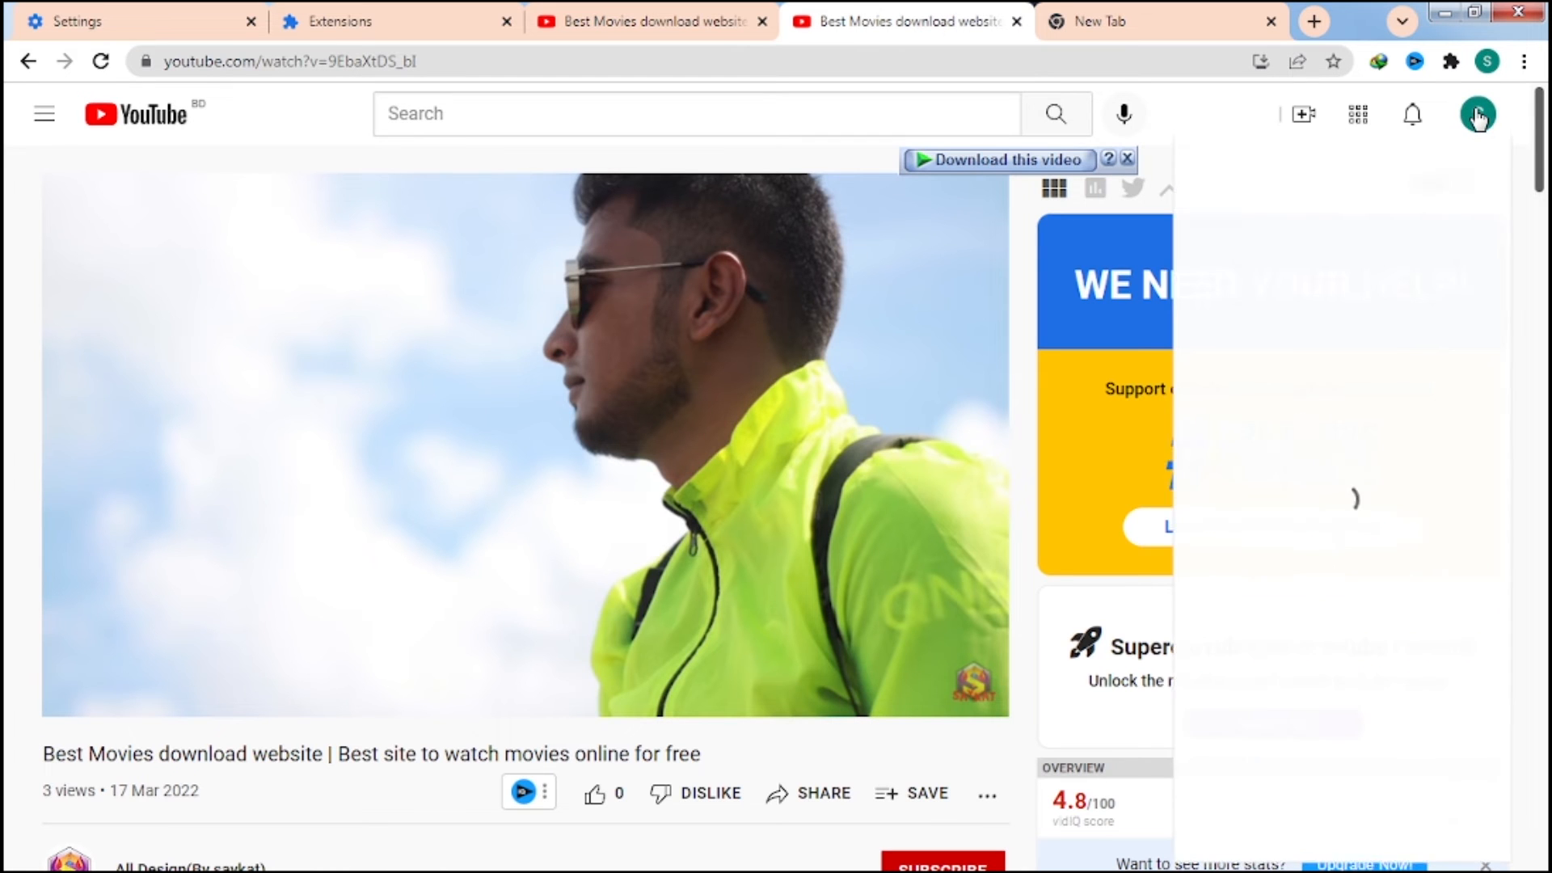
left_click(1258, 240)
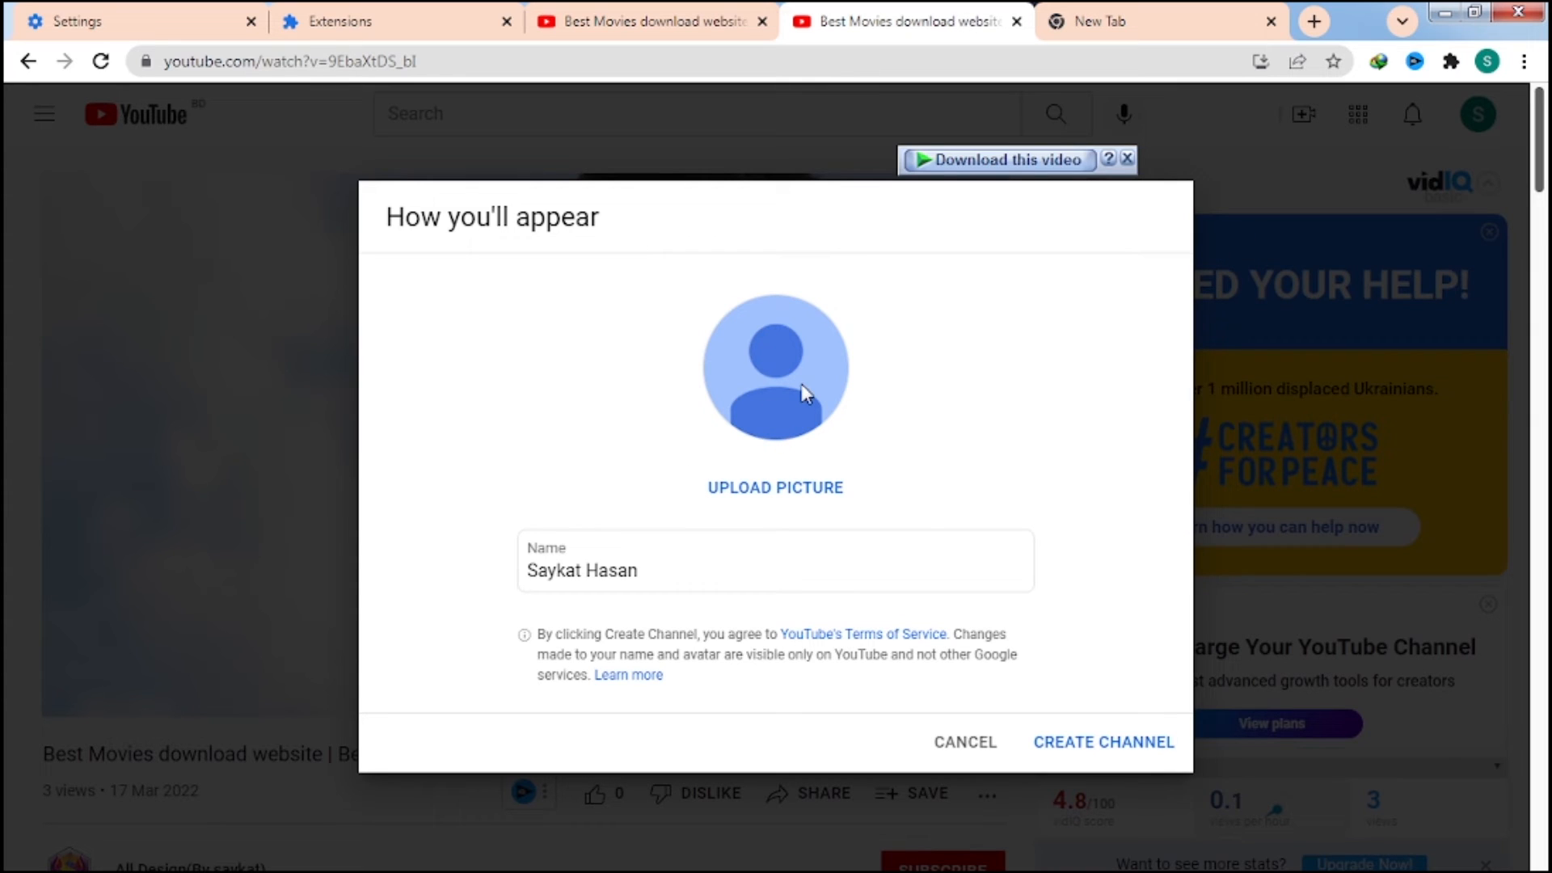
left_click(1103, 750)
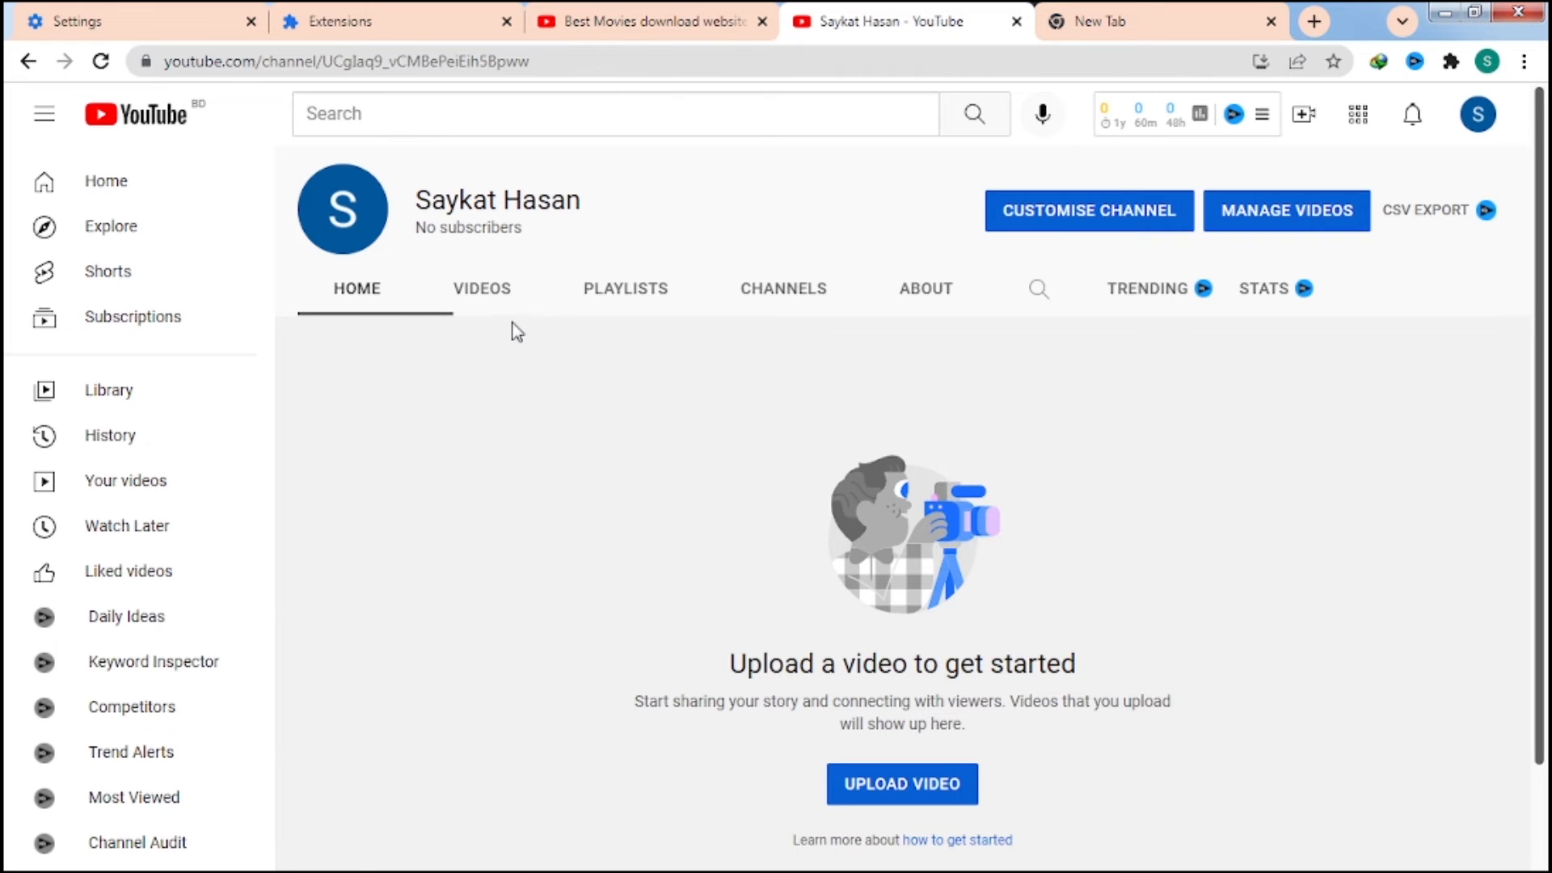
Open the new channel's customisation page in YouTube Studio and dismiss the welcome message
left_click(1087, 211)
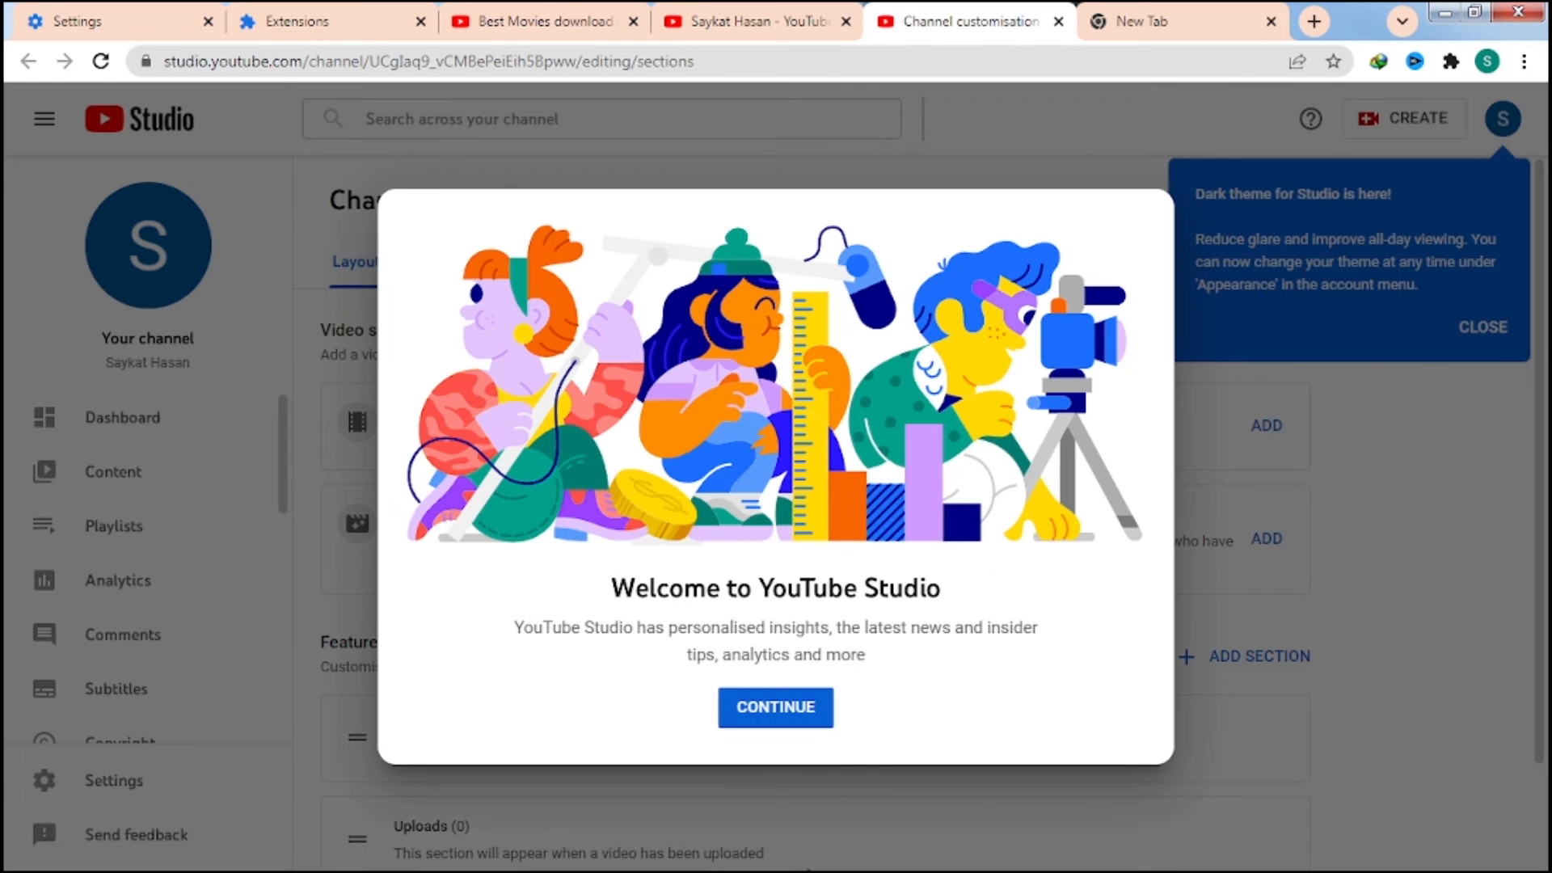
left_click(763, 711)
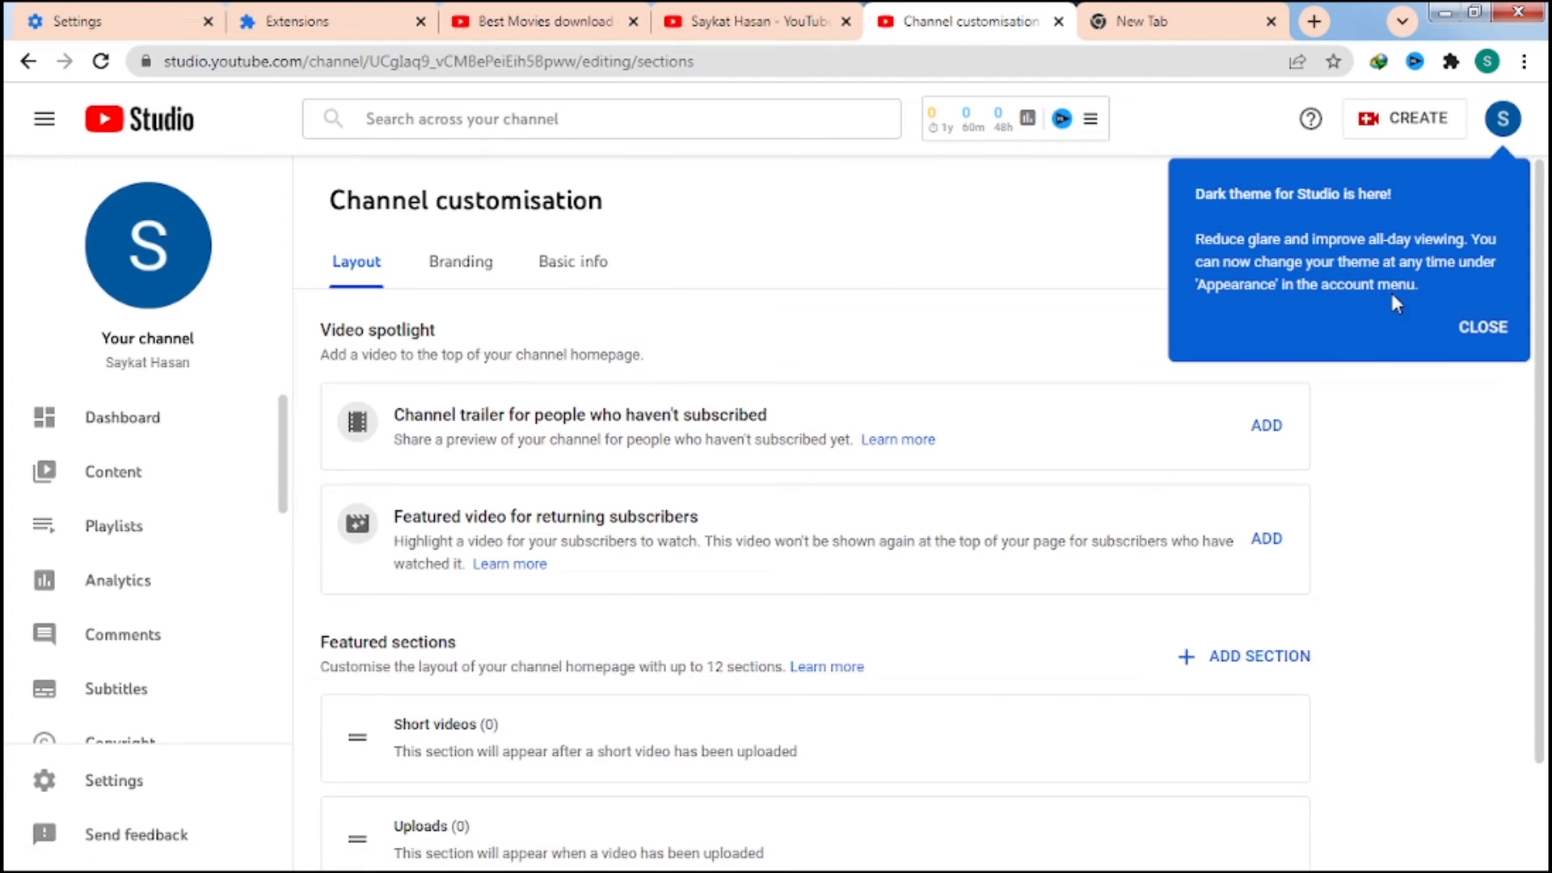